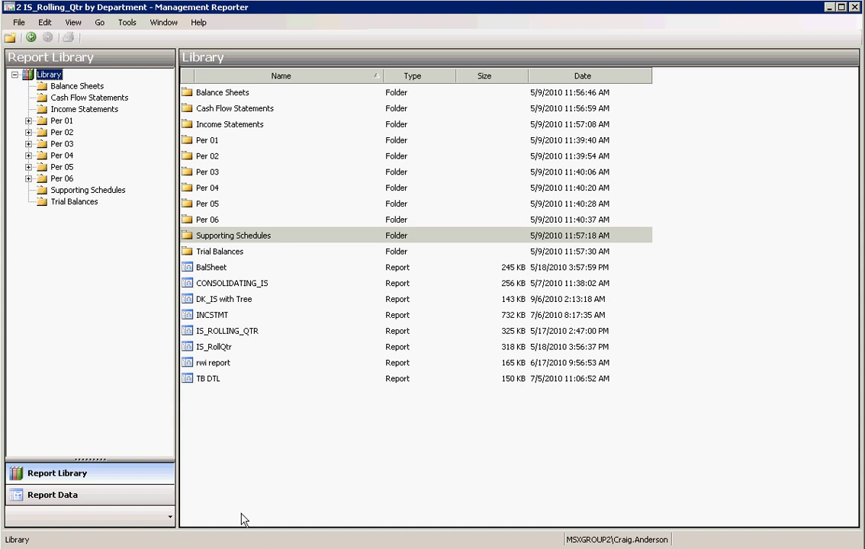
Step: Open the 1 IS 12 Period Trend report from the Income Statements folder of Per 06
left_click(28, 178)
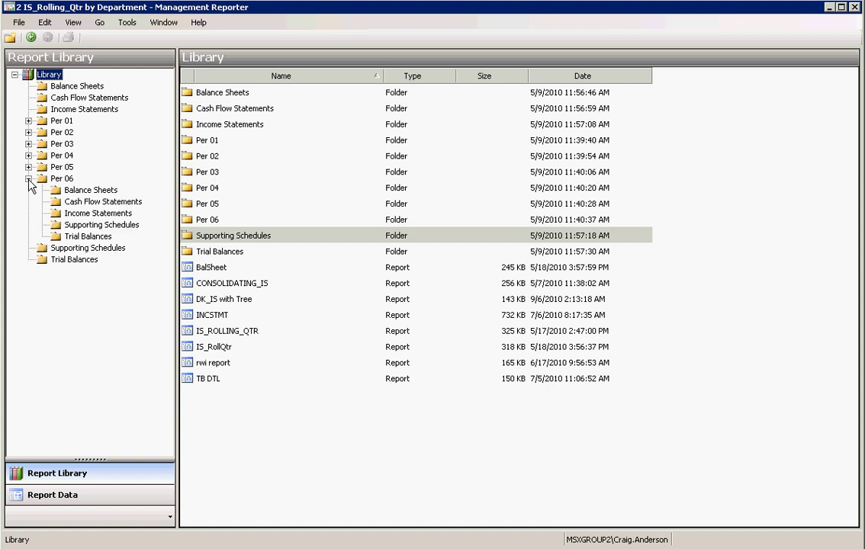
left_click(61, 215)
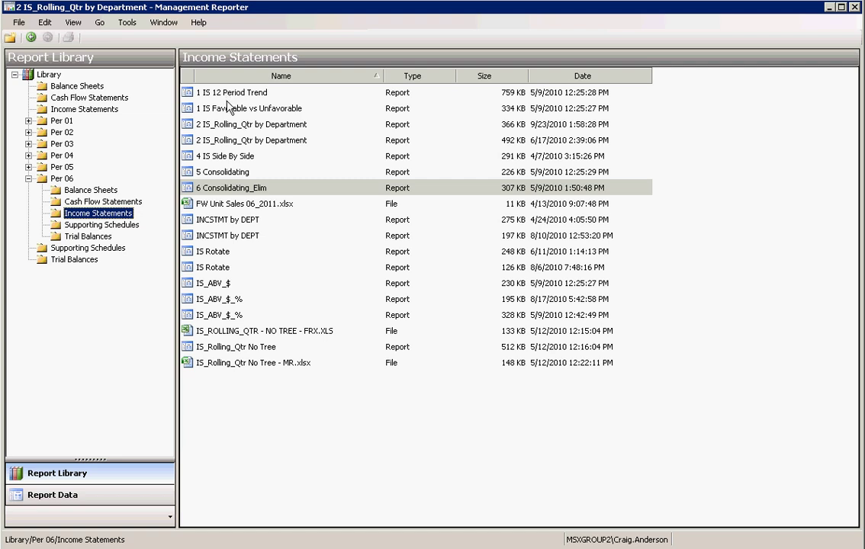
left_click(225, 207)
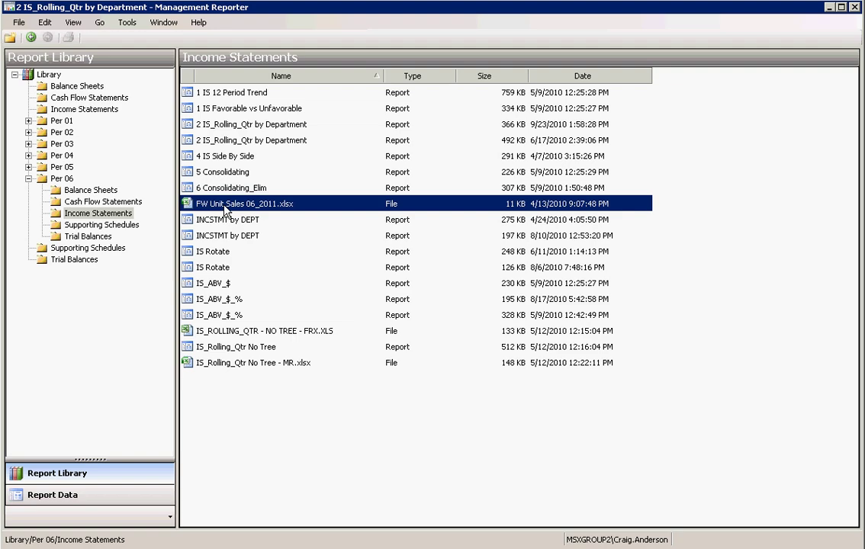
double_click(233, 99)
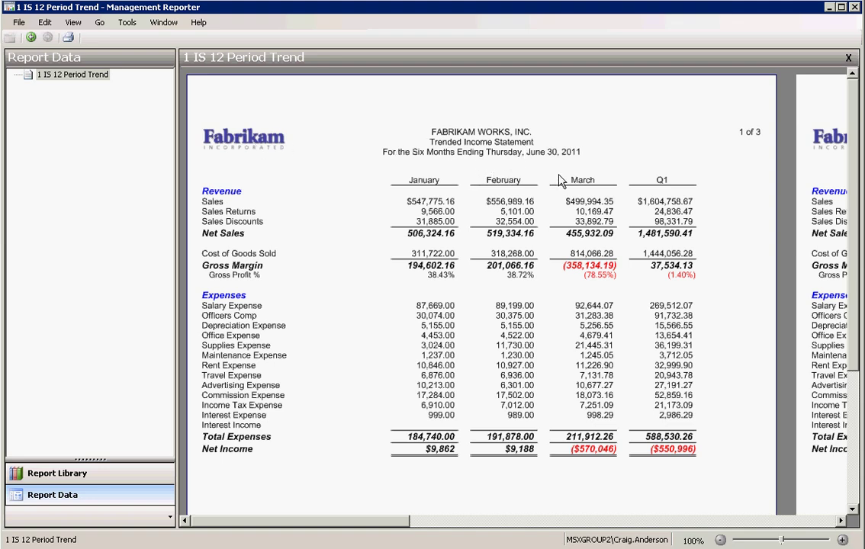
Step: Look through all pages of the trended income statement and return to its first page
left_click(621, 522)
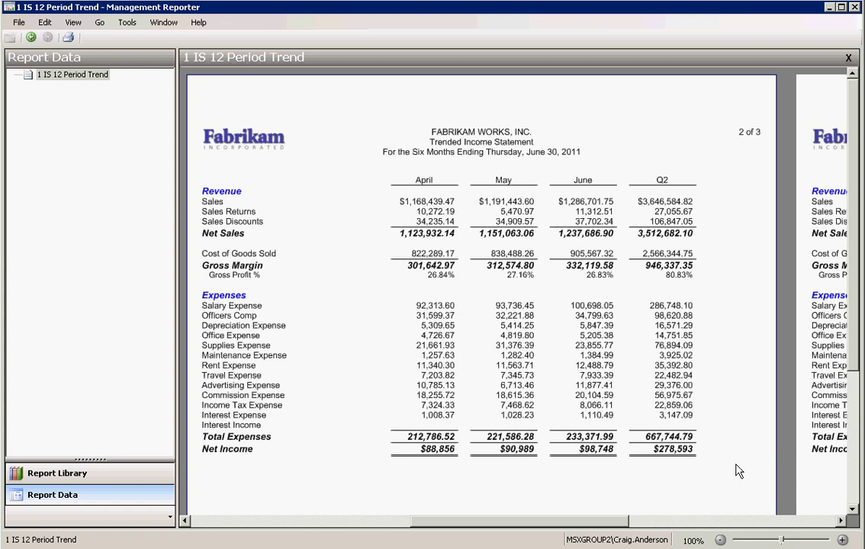
left_click(718, 522)
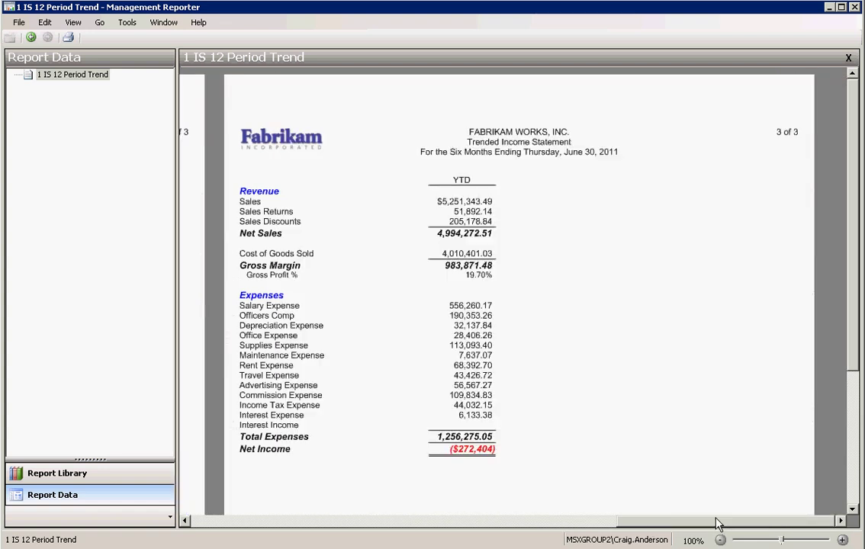
left_click(381, 522)
left_click(241, 520)
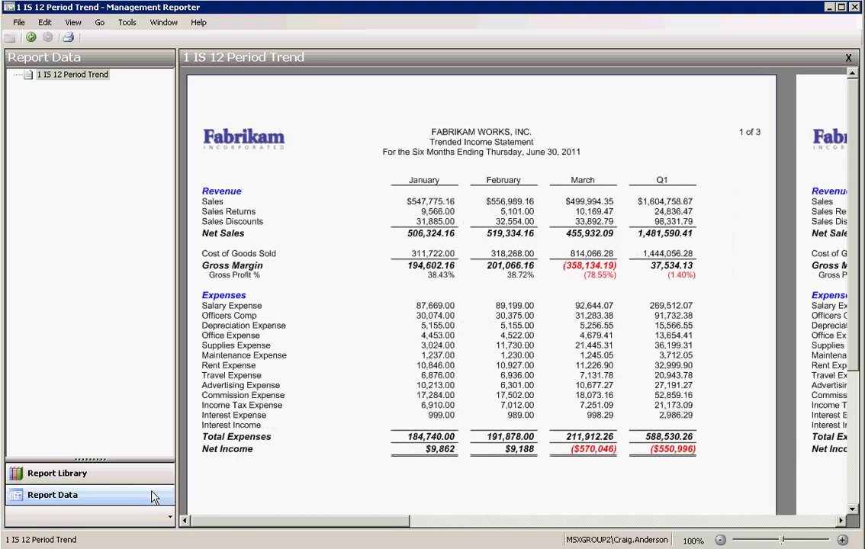
Step: Return to the report library and open the 2 IS_Rolling_Qtr by Department report dated 9/23/2010
left_click(66, 473)
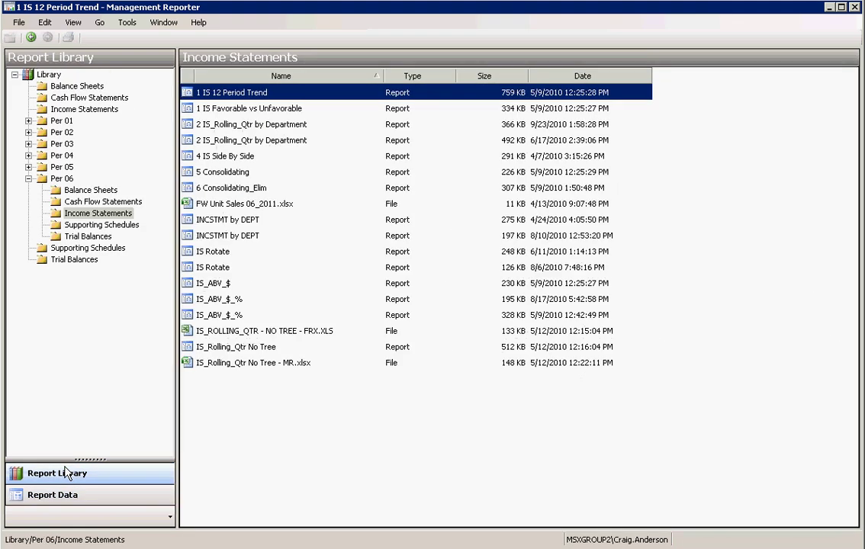
left_click(228, 128)
double_click(228, 127)
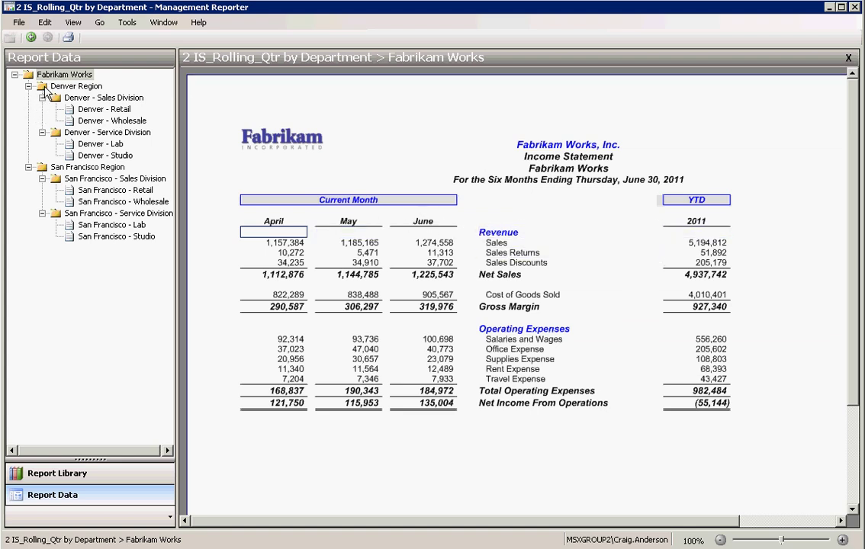
Step: Drill down from Denver Region through the Sales Division's Sales line to the Sales Returns-Retail-Denver transactions, and return to the Fabrikam Works summary
left_click(77, 86)
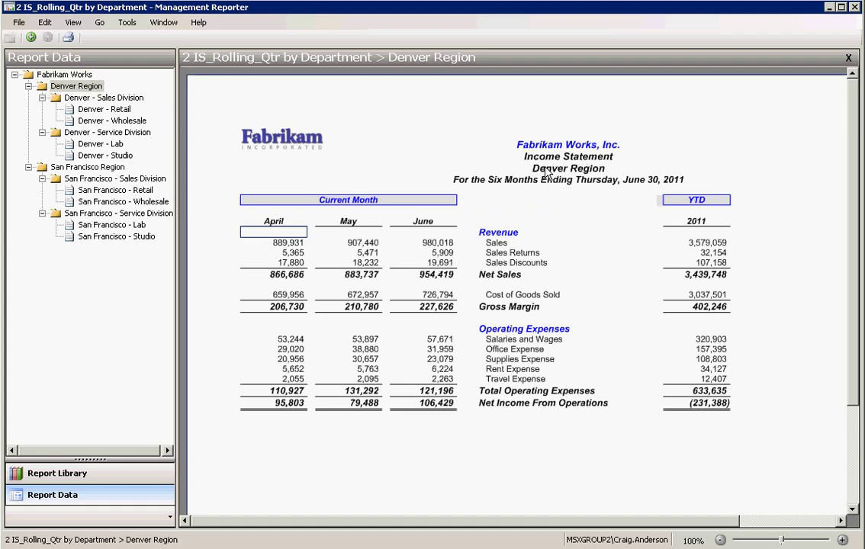
left_click(76, 99)
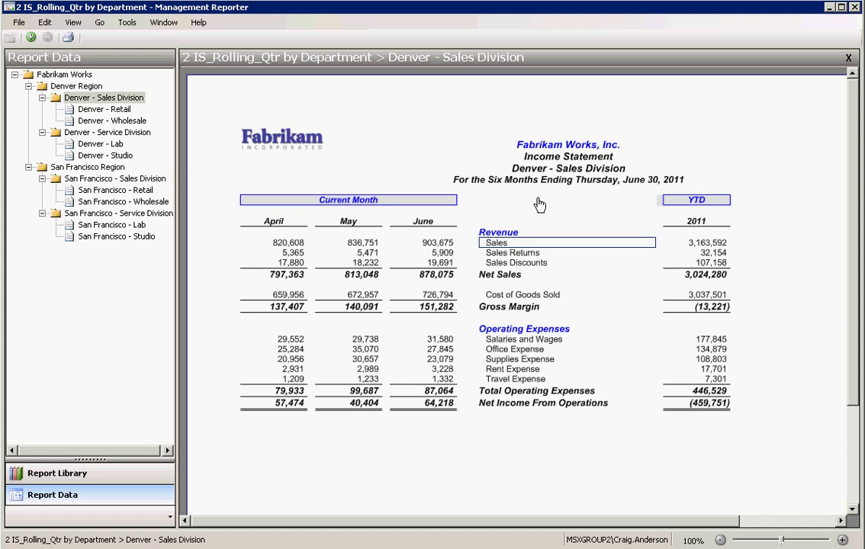
double_click(496, 244)
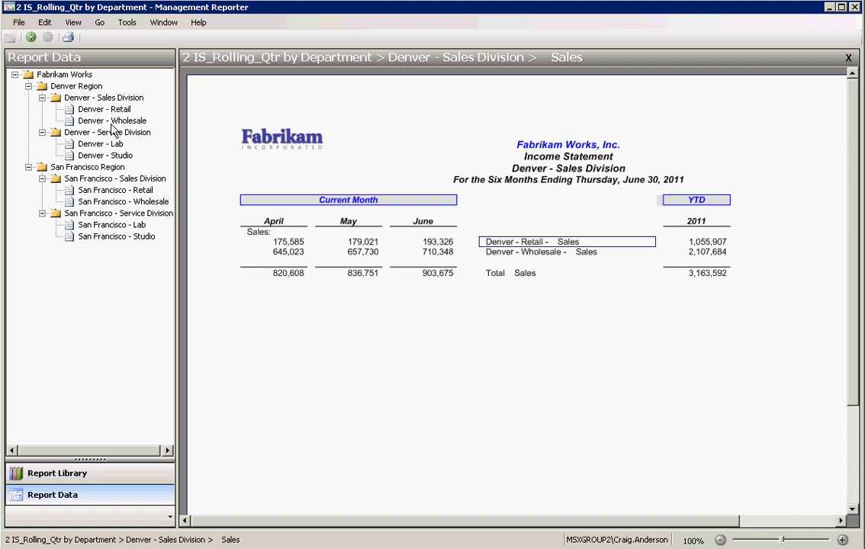
double_click(531, 246)
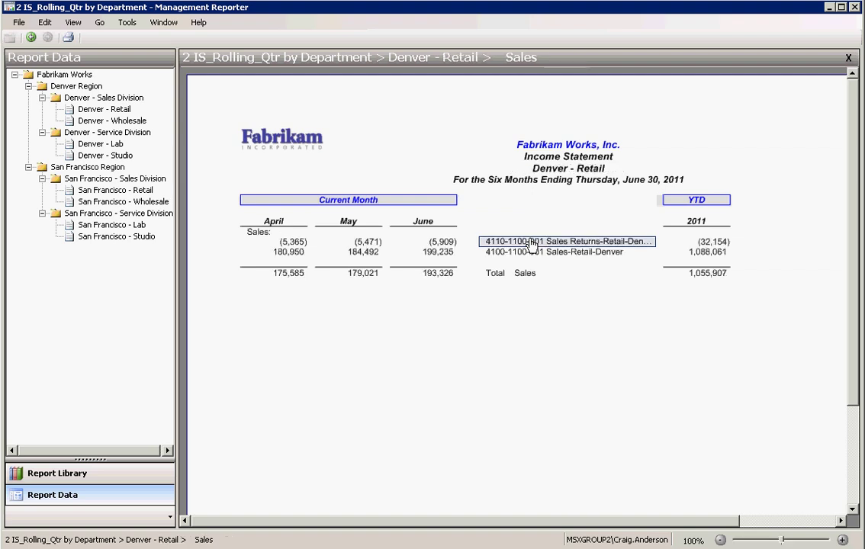
double_click(575, 244)
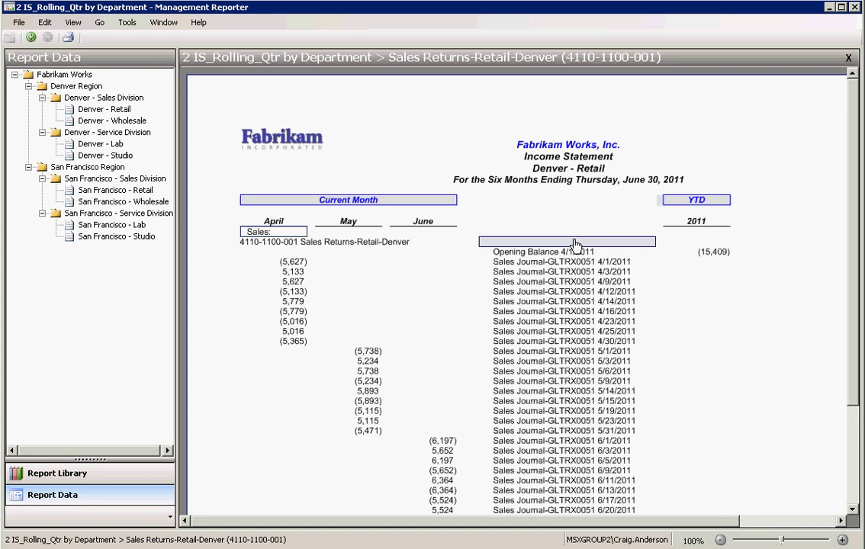
left_click(72, 76)
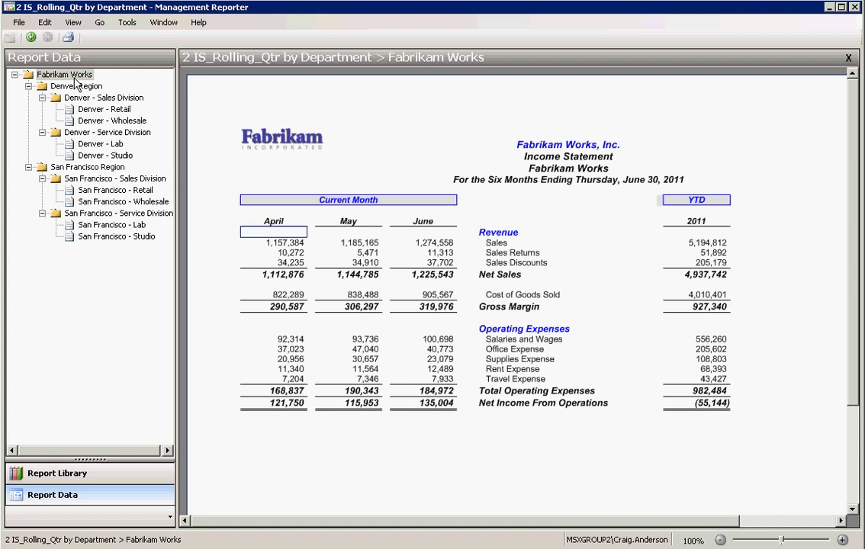
left_click(398, 295)
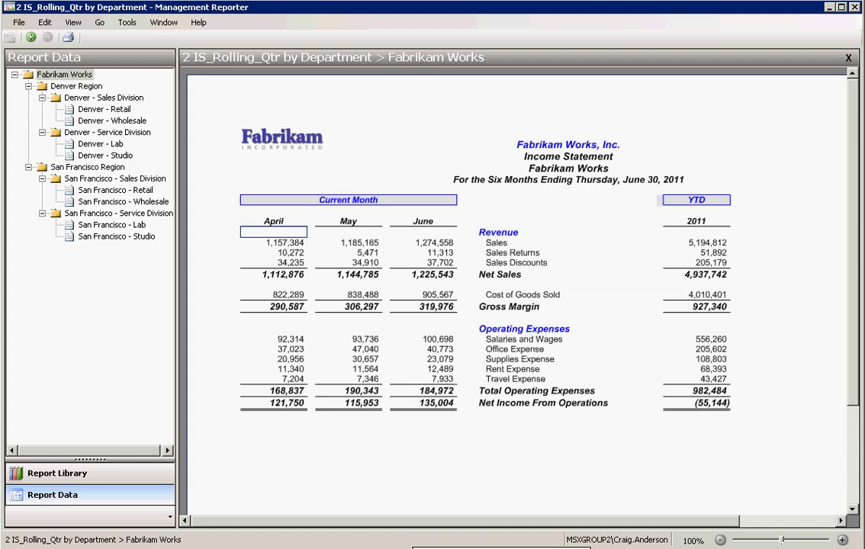
Step: Switch to the Management Reporter designer and open the IS_RollQtr income statement report definition
key("alt+Tab")
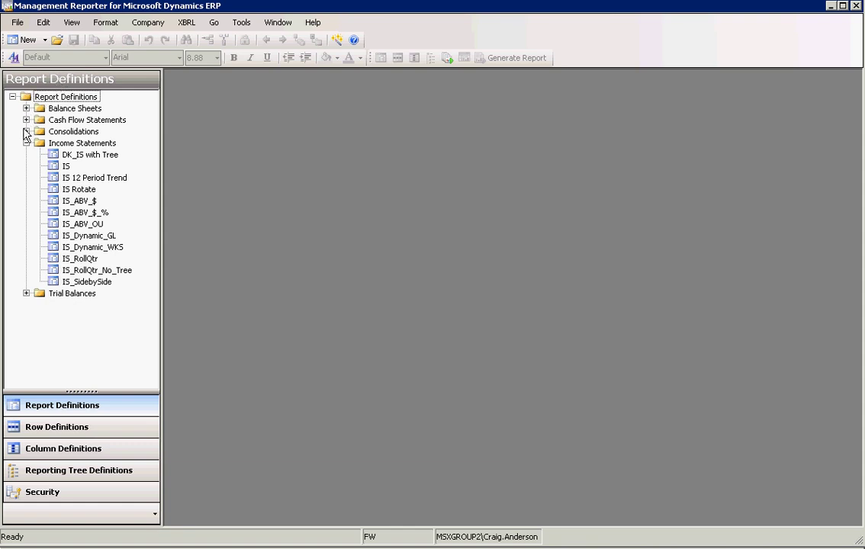
left_click(73, 261)
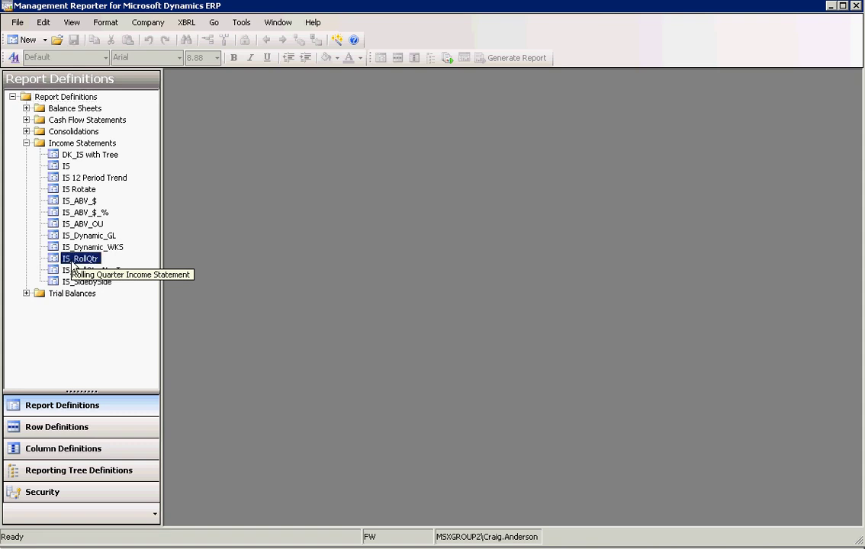
double_click(74, 263)
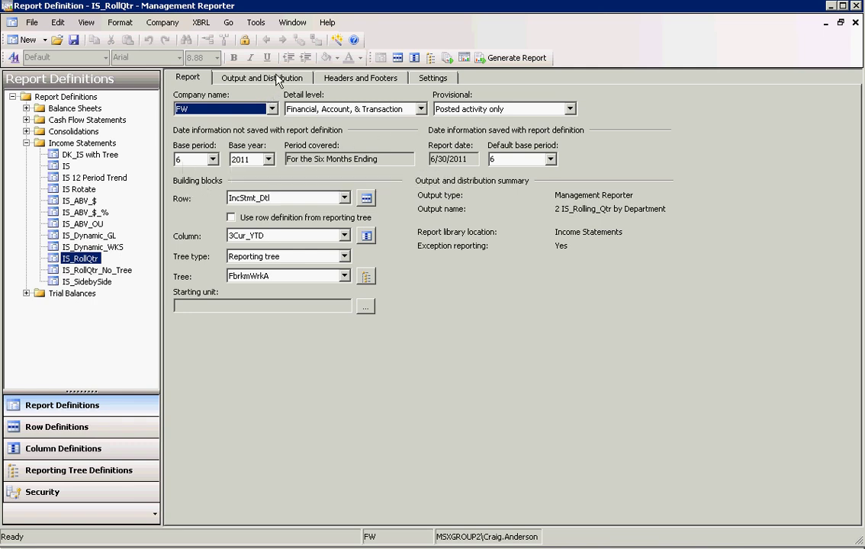
Step: Review the report definition's output and distribution options and the AutoText choices for its headers and footers
left_click(246, 74)
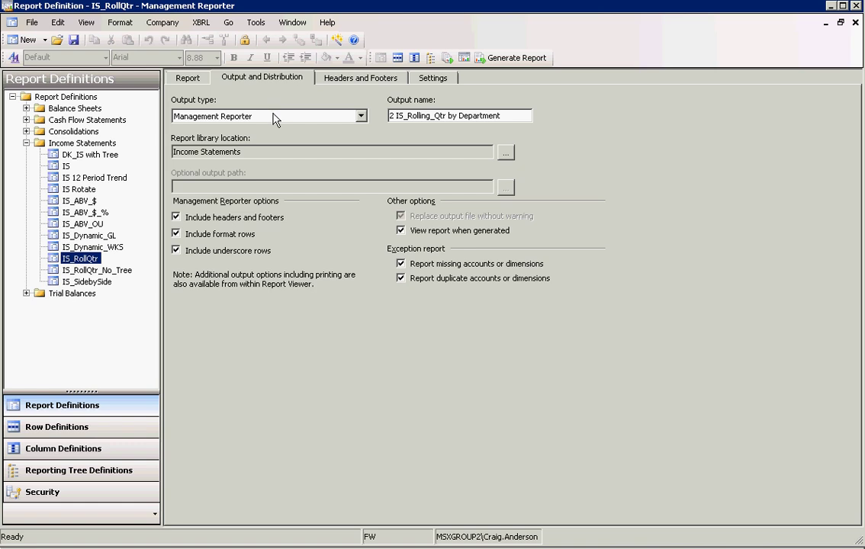
left_click(347, 77)
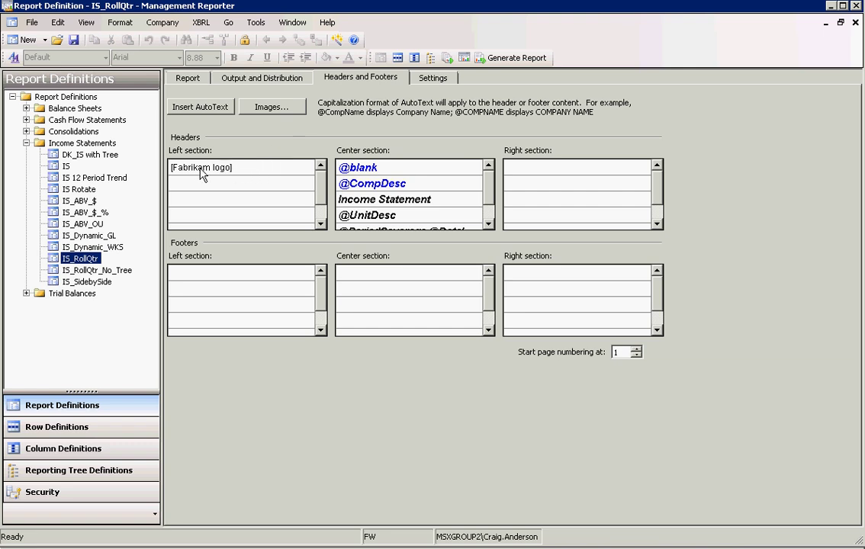
left_click(212, 111)
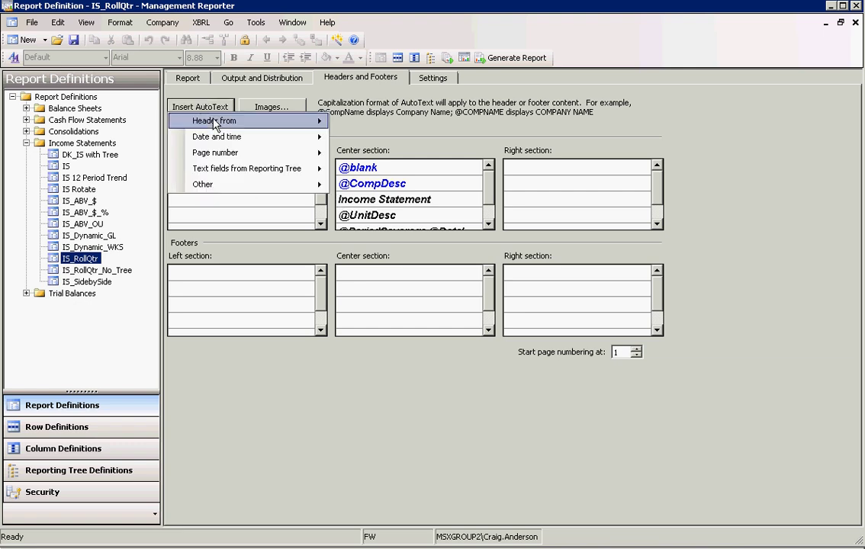
mouse_move(216, 122)
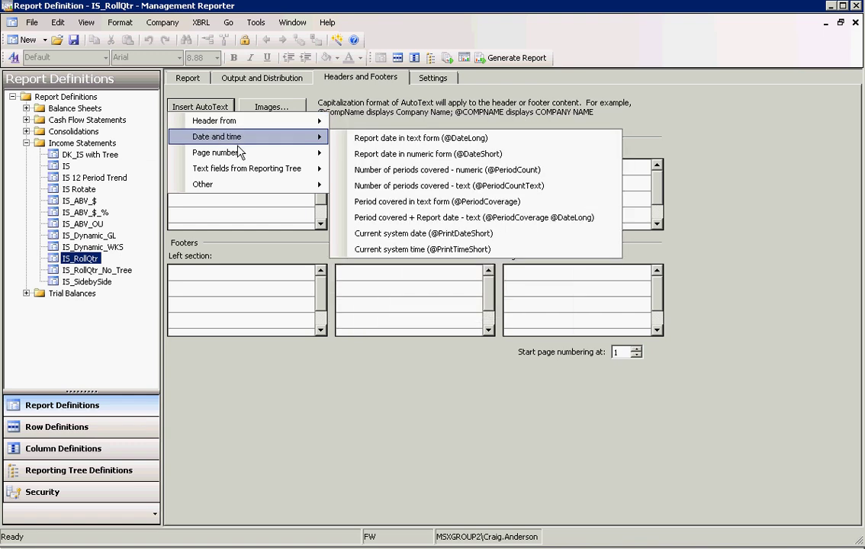
mouse_move(239, 157)
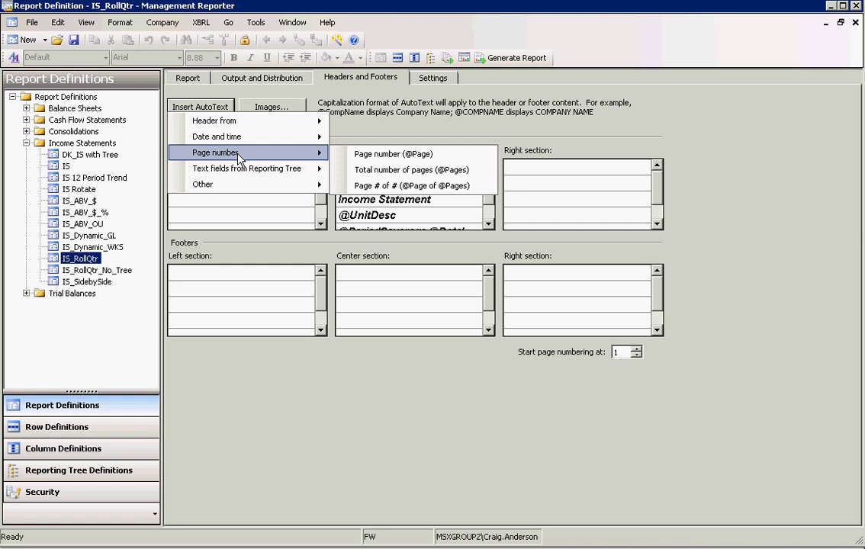
left_click(381, 101)
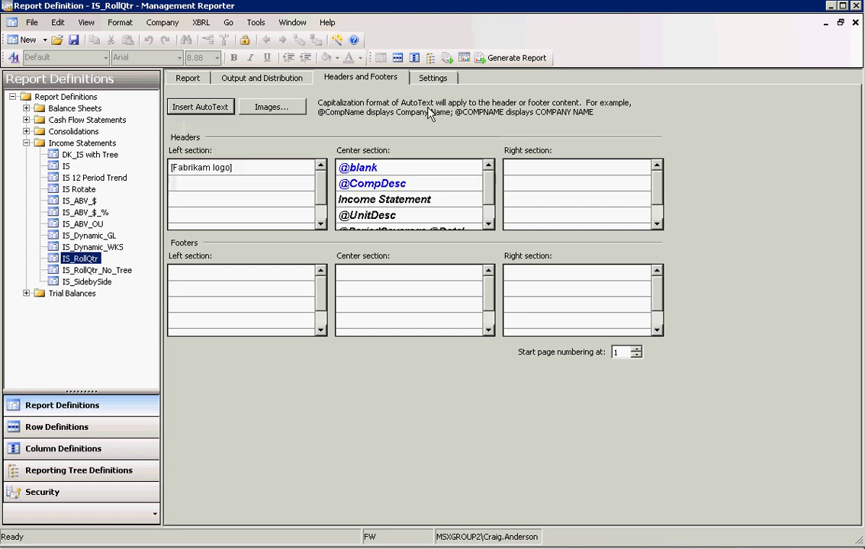
Step: Review the rounding precision choices, keeping Whole Dollars, and examine the additional page setup settings without changing them
left_click(439, 77)
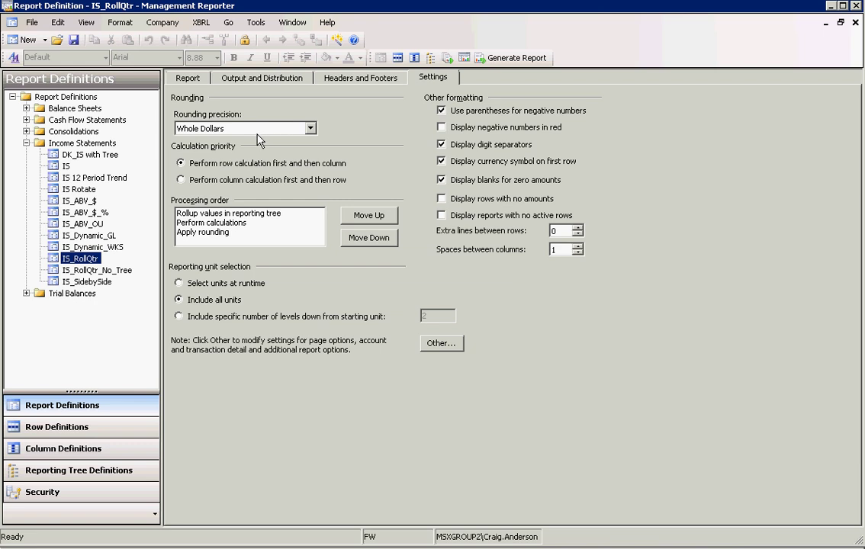
left_click(284, 130)
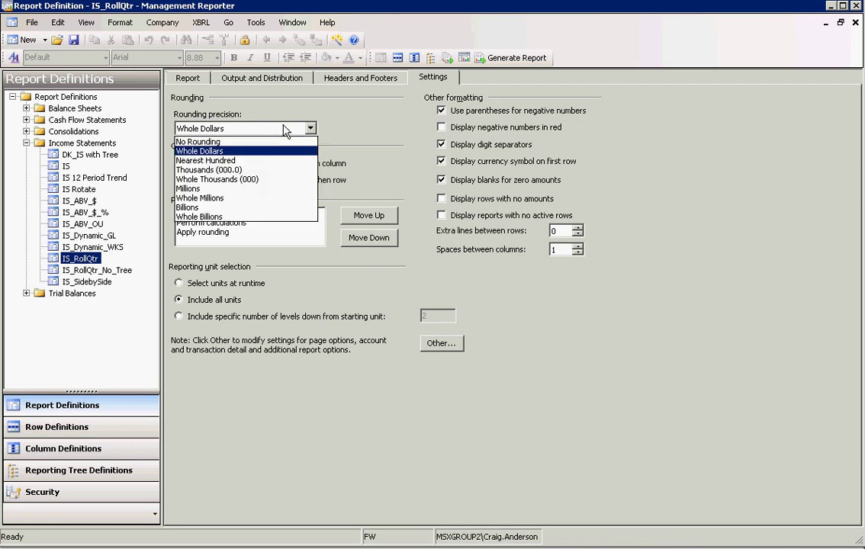
left_click(241, 152)
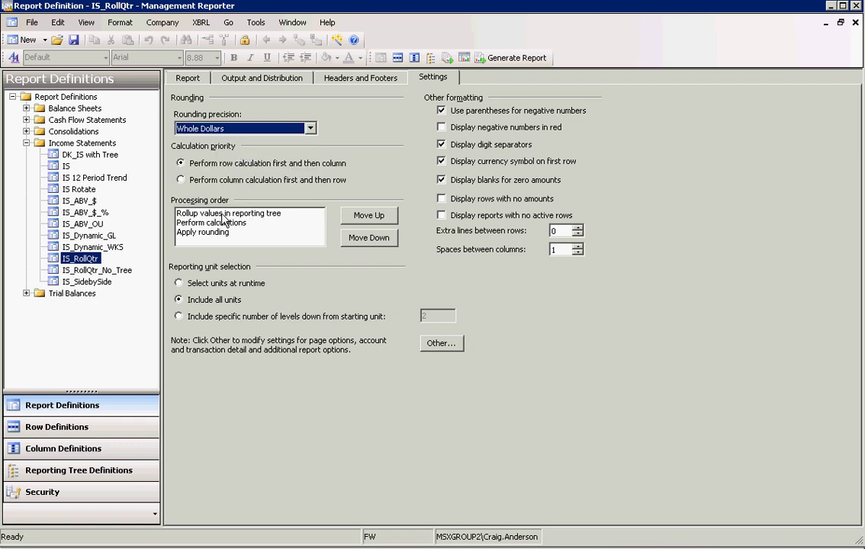
left_click(436, 343)
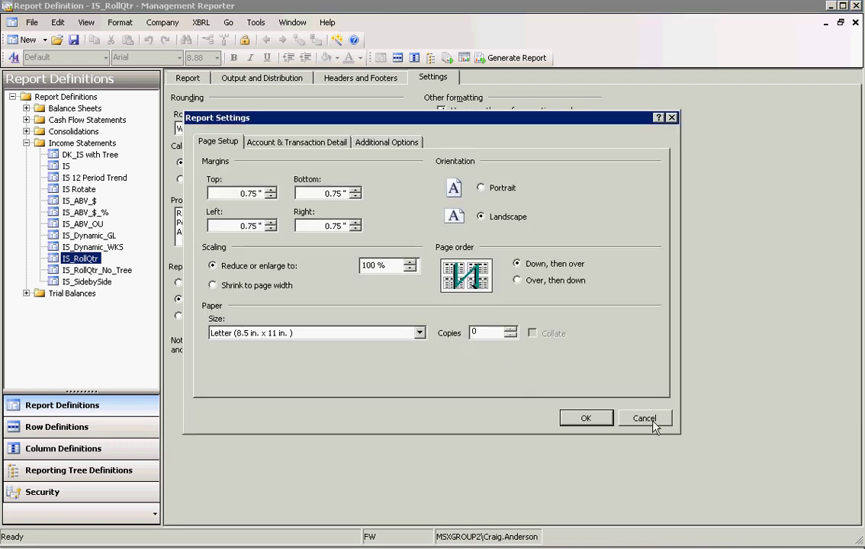
left_click(645, 419)
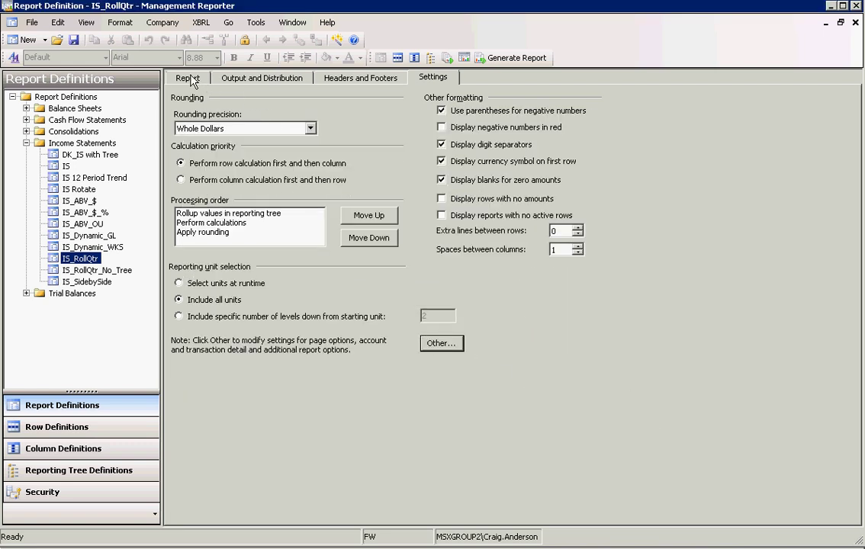
Step: Open the IncStmt_Dtl row definition from the report's building blocks and compare it with the generated rolling quarter report
left_click(189, 79)
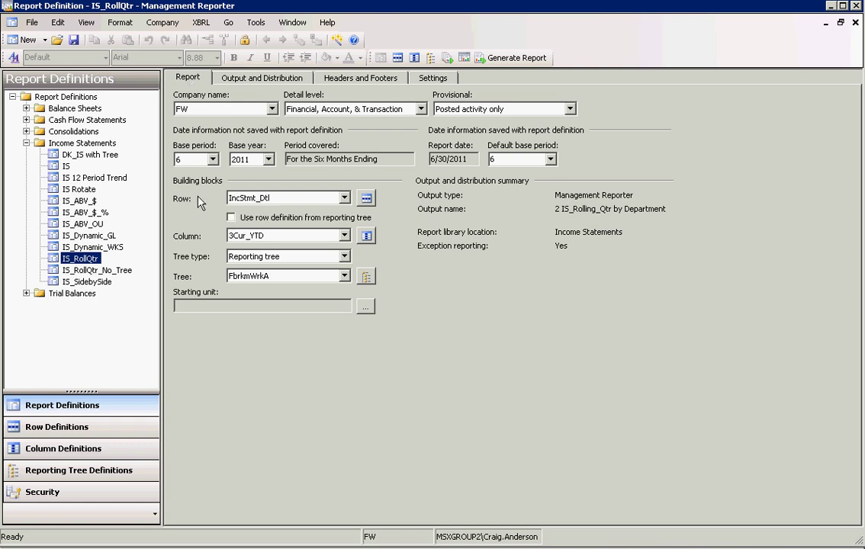
left_click(366, 199)
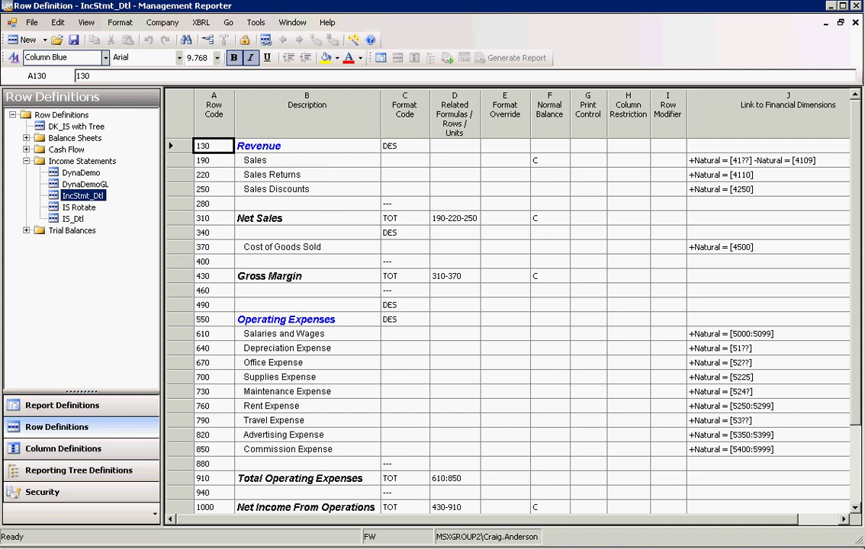
left_click(374, 548)
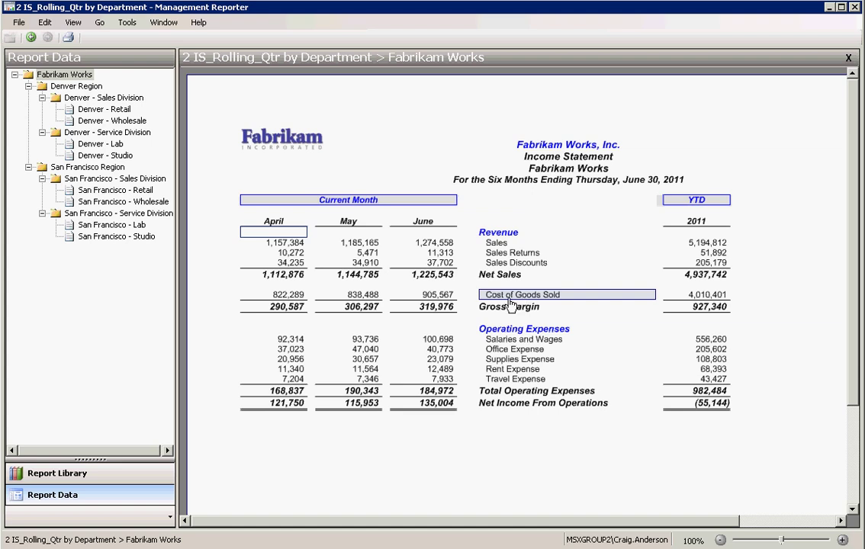
left_click(321, 548)
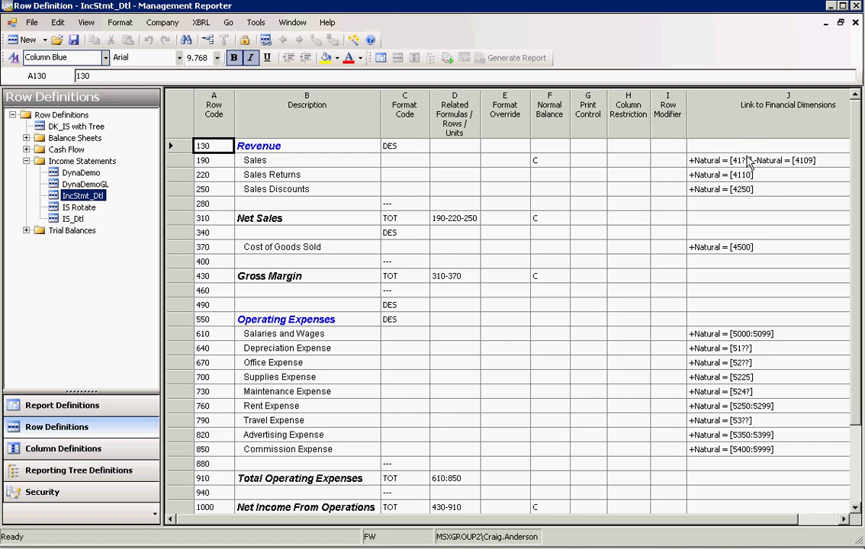
Step: Review the format code choices for the Revenue row, keeping DES (Title in description column)
left_click(290, 145)
left_click(403, 152)
left_click(404, 148)
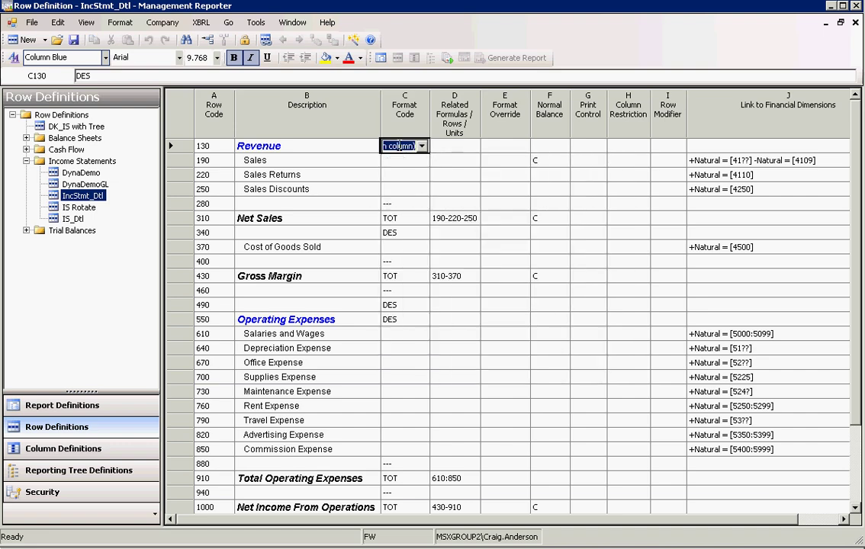
left_click(421, 147)
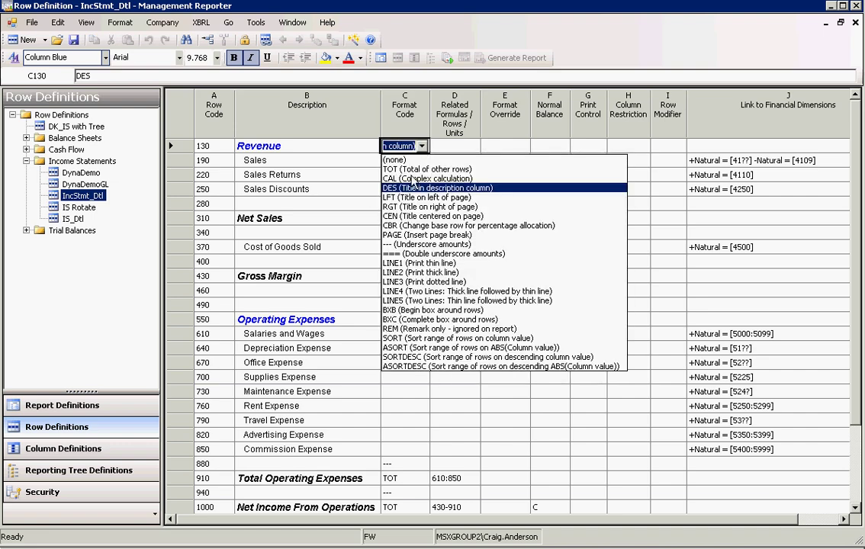
left_click(412, 189)
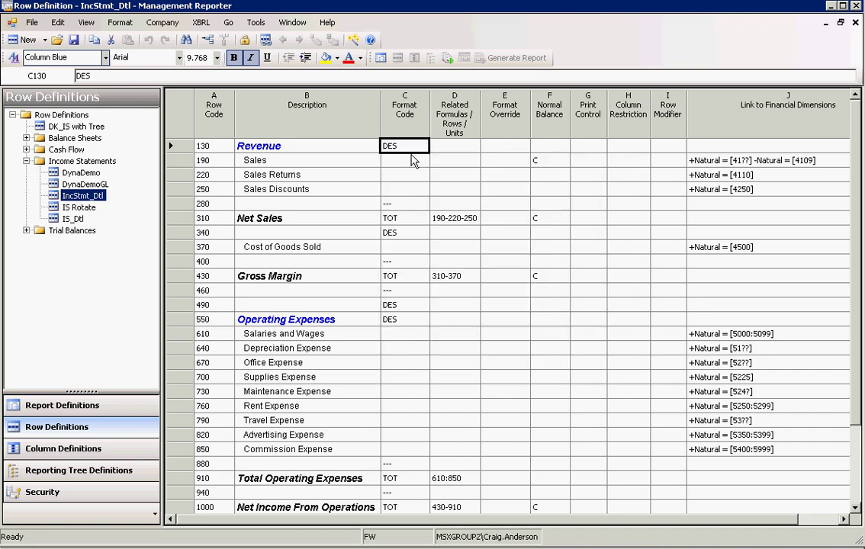
Step: Examine the financial dimension links of the Sales, Salaries and Wages, and row 280 lines
left_click(758, 163)
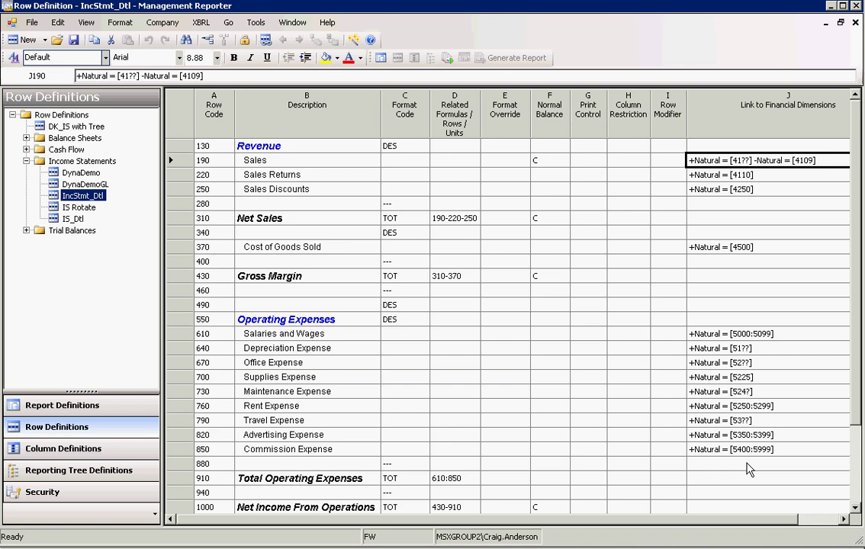
left_click(720, 338)
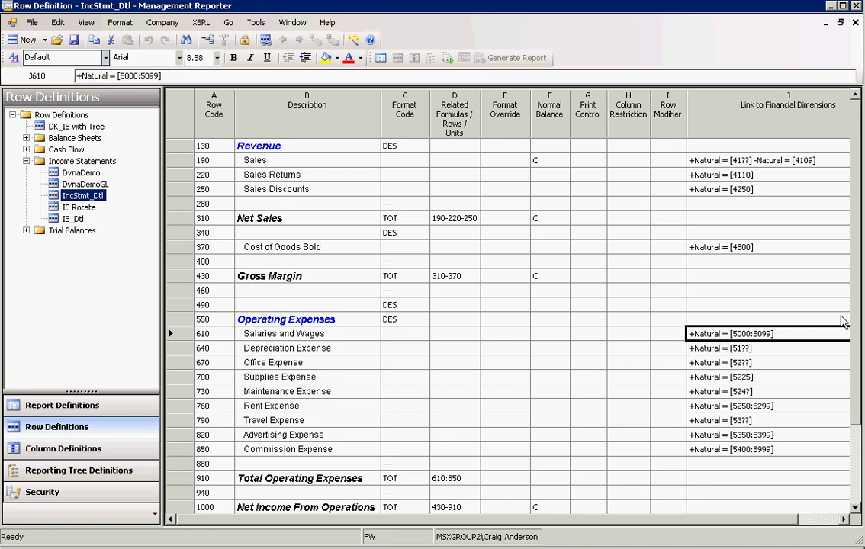
left_click(728, 204)
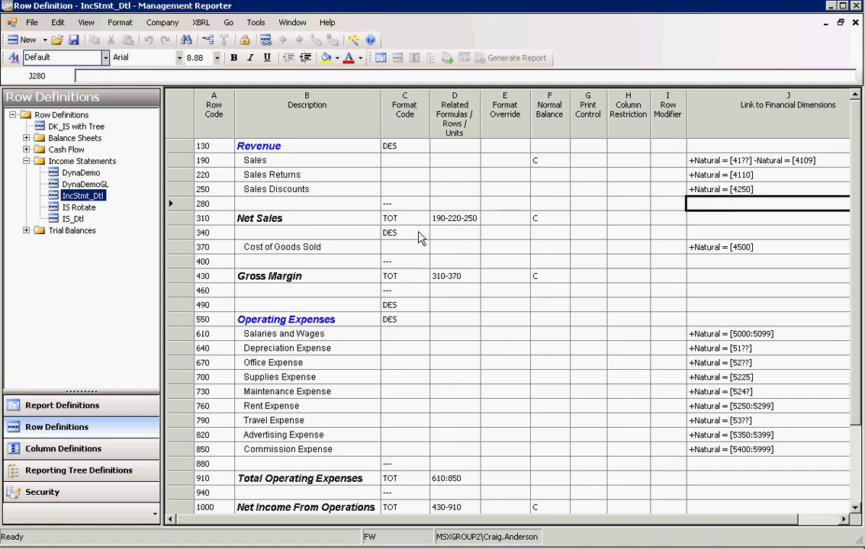
Step: Examine row 280's underscore code and the Net Sales row's format code choices and formula, keeping TOT (Total of other rows)
left_click(389, 204)
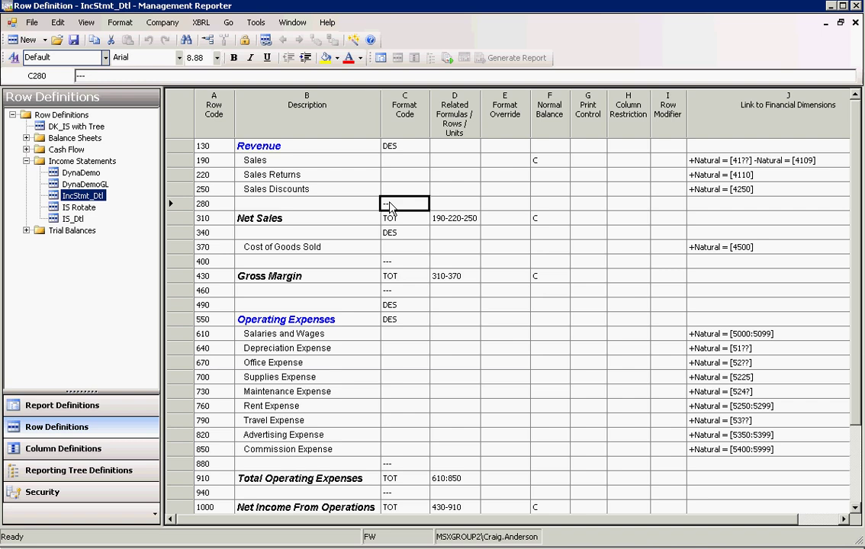
left_click(397, 221)
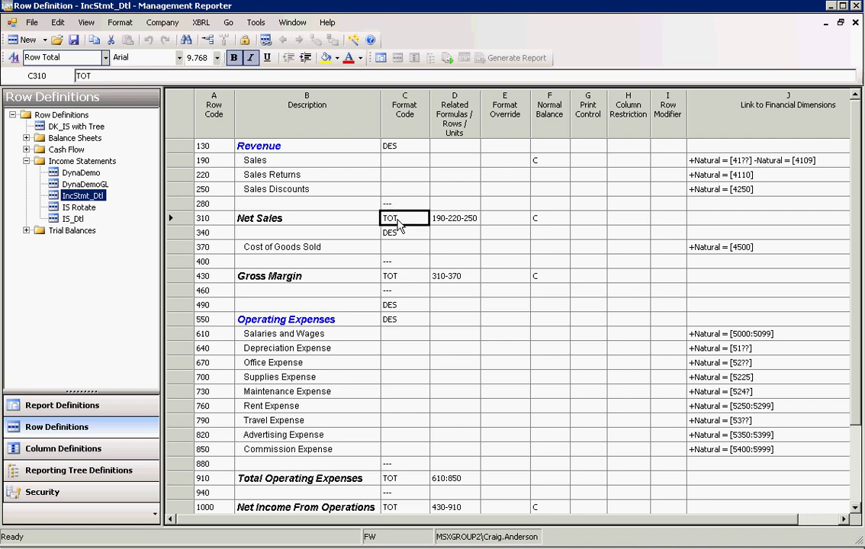
left_click(398, 223)
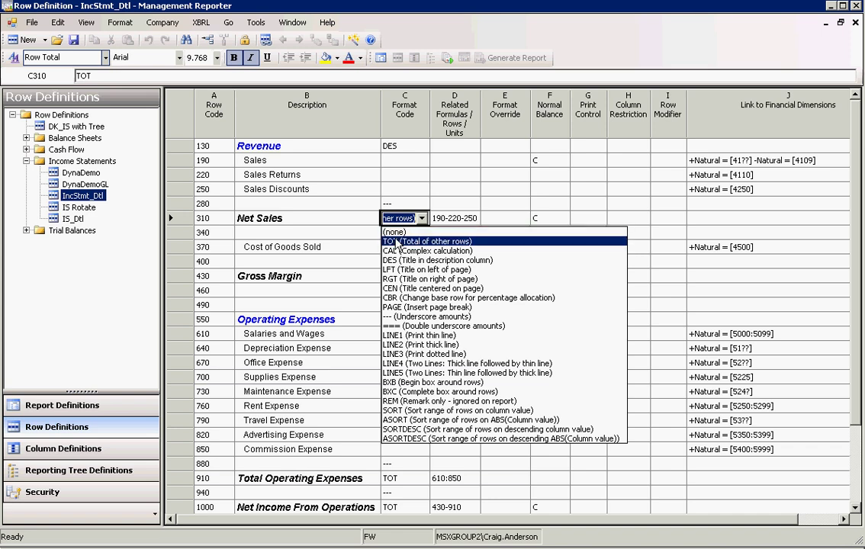
left_click(398, 241)
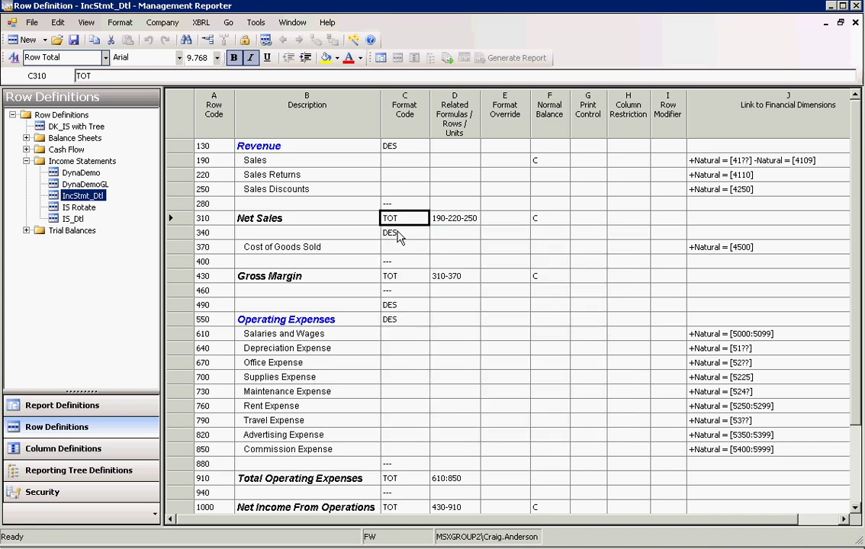
left_click(469, 218)
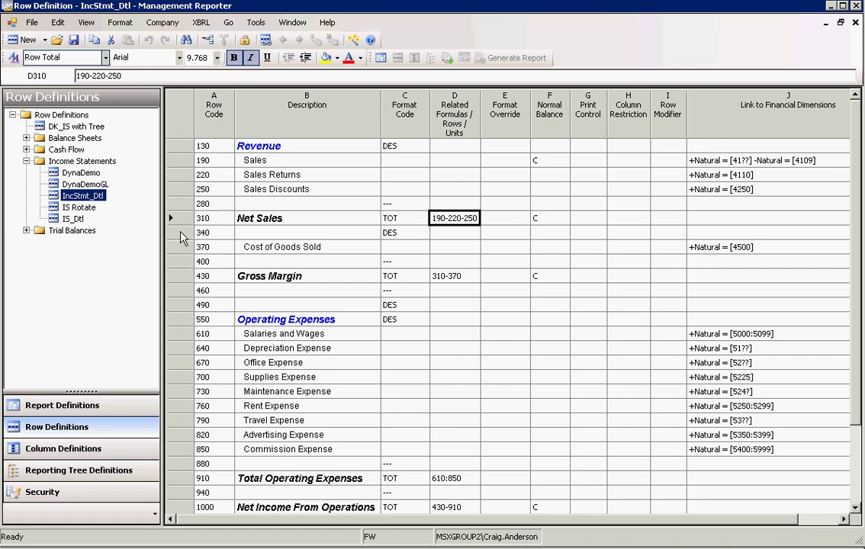
Step: Inspect rows 340 through 430 of the row definition, comparing the styles of the detail and Gross Margin rows
left_click(181, 235)
left_click(183, 250)
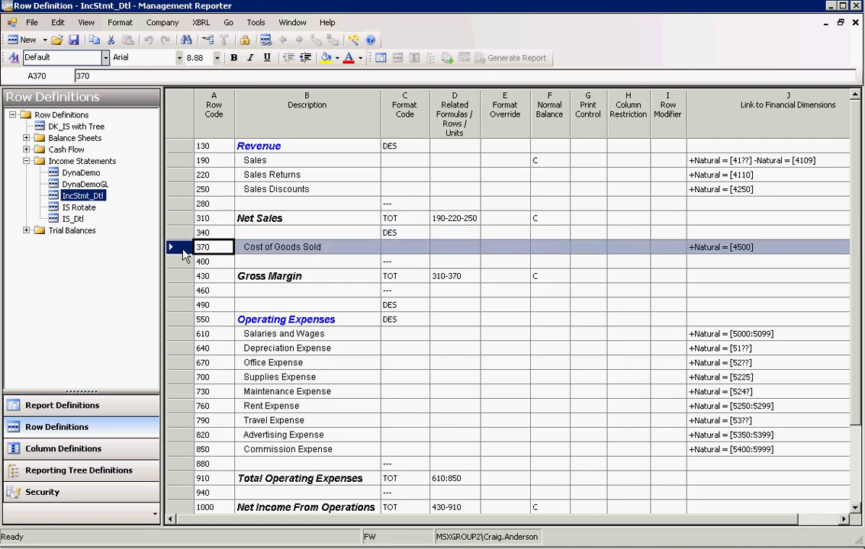
left_click(183, 263)
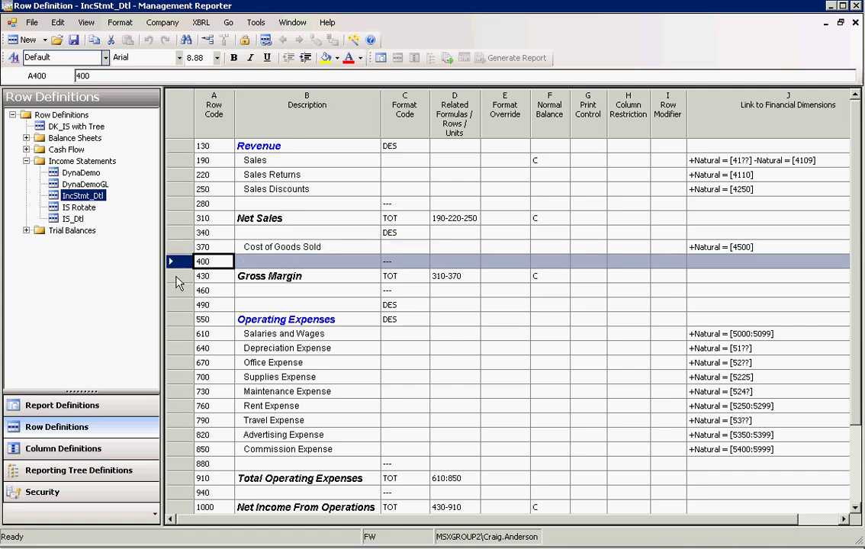
left_click(177, 279)
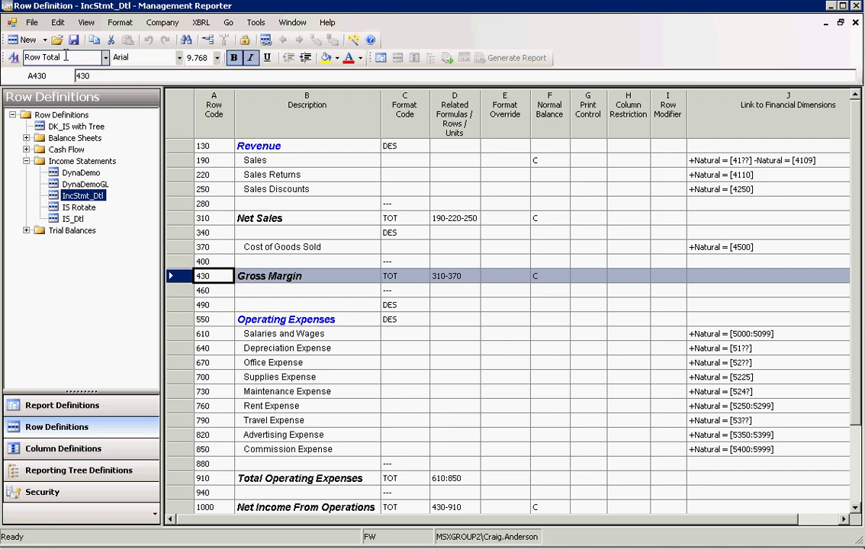
left_click(342, 234)
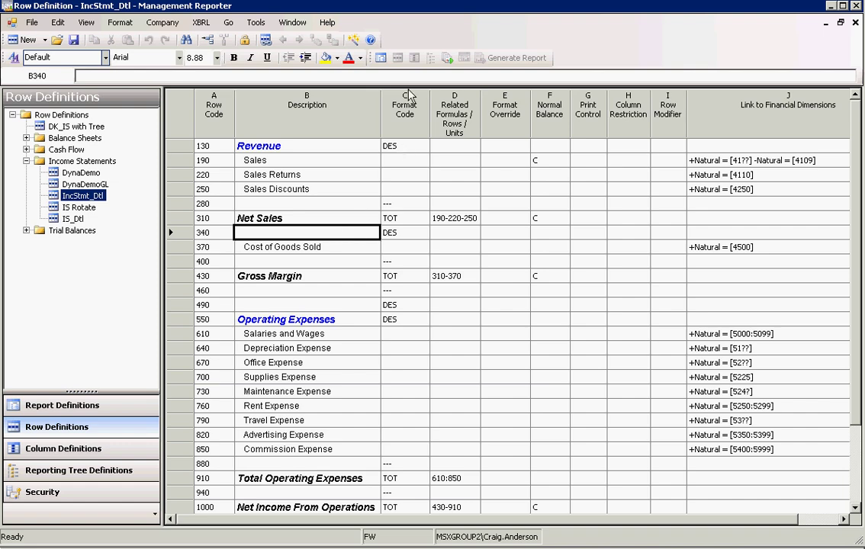
Step: Open the 3Cur_YTD column definition from the report definition and review column D's type choices, keeping DESC (Row descriptions)
left_click(381, 59)
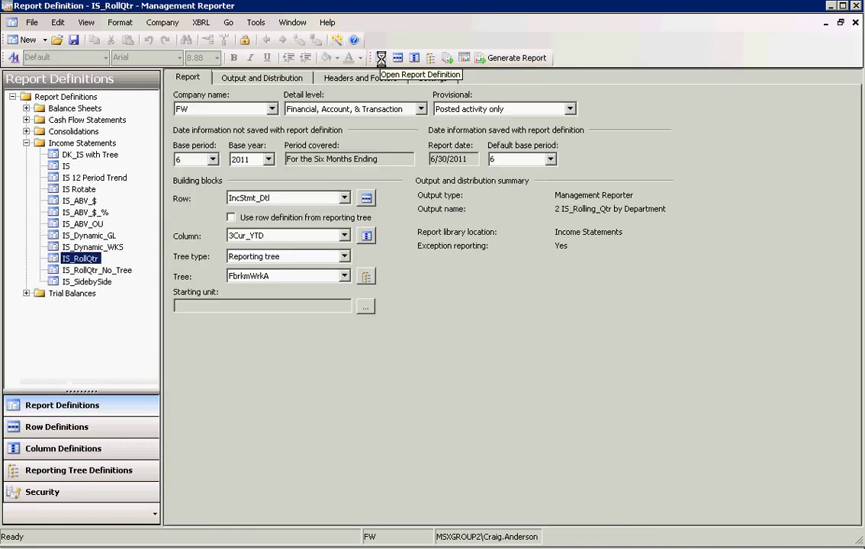
left_click(373, 230)
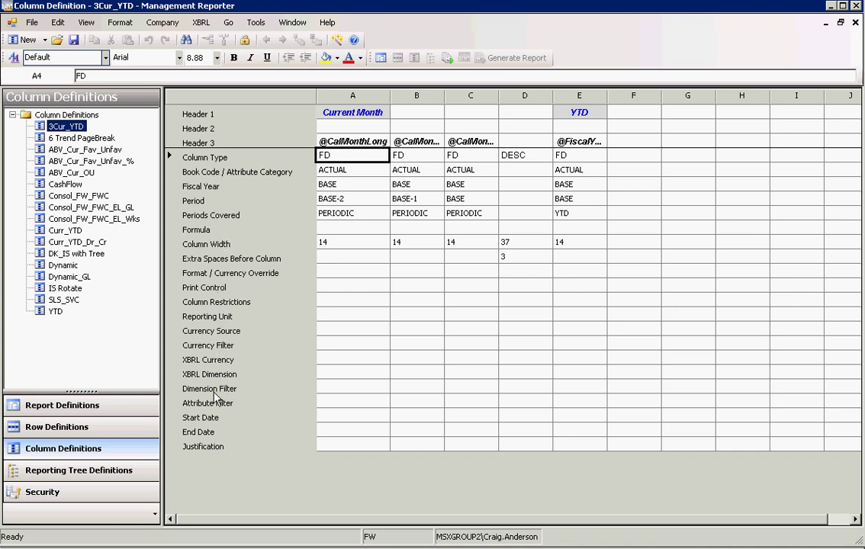
left_click(537, 96)
left_click(526, 155)
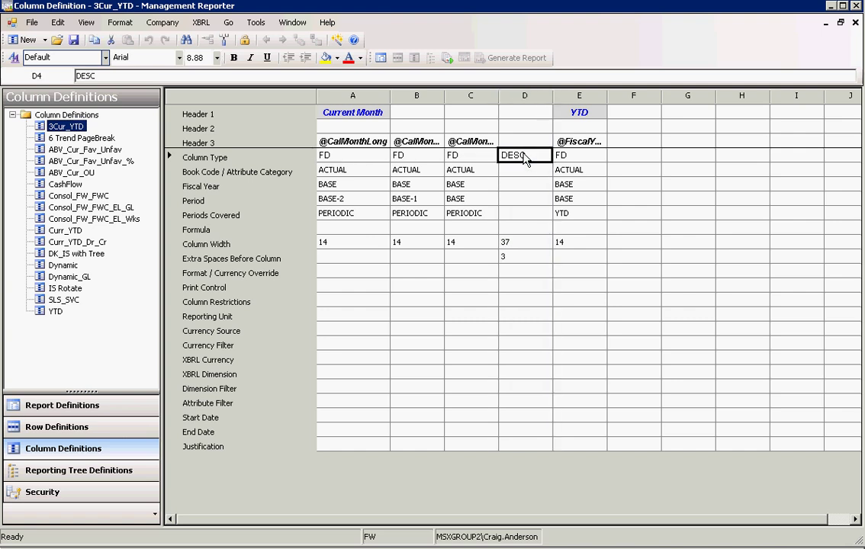
left_click(525, 156)
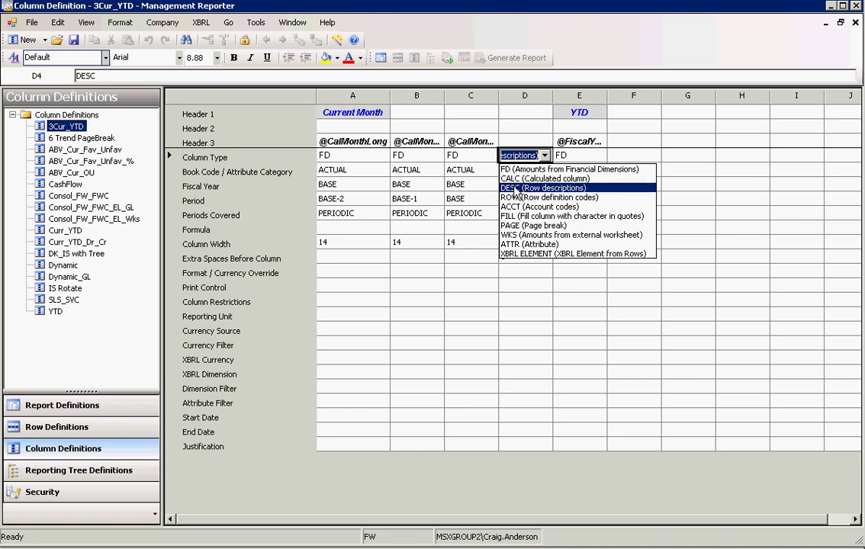
left_click(514, 187)
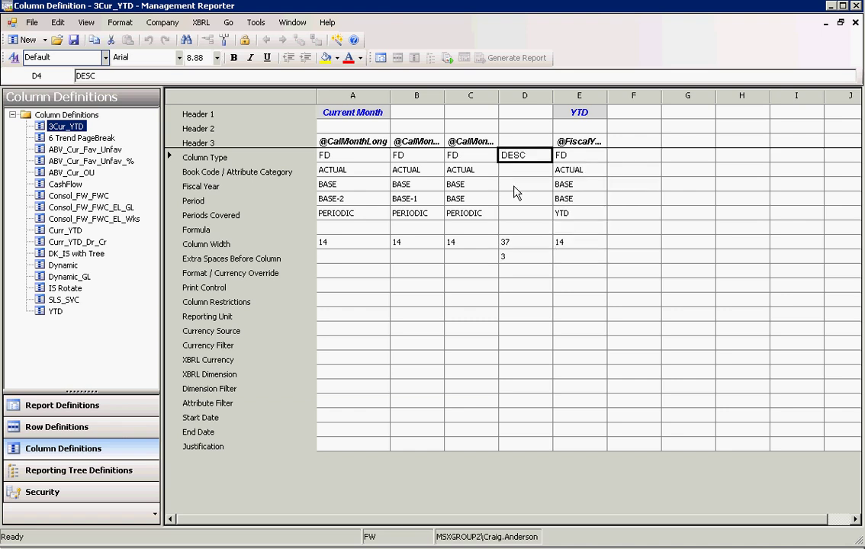
Step: Review the column type choices for financial dimension column B without changing its type
left_click(461, 158)
left_click(414, 158)
left_click(414, 158)
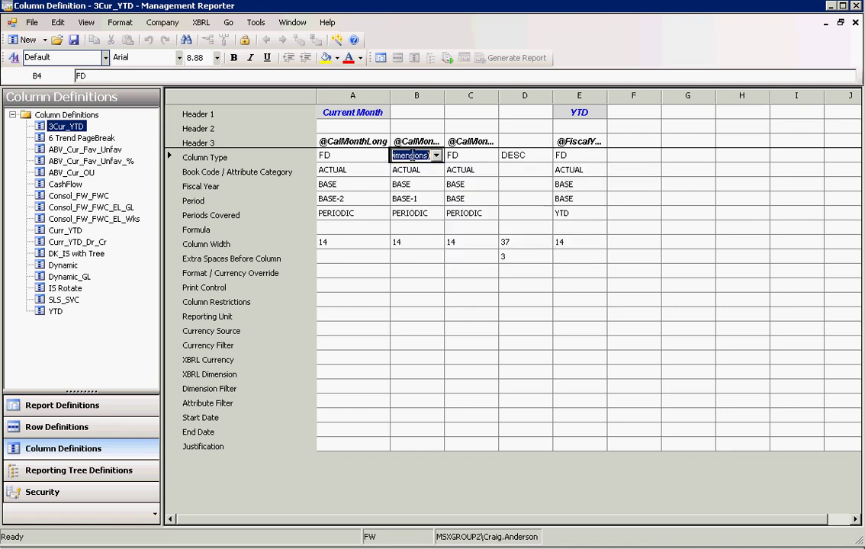
left_click(436, 156)
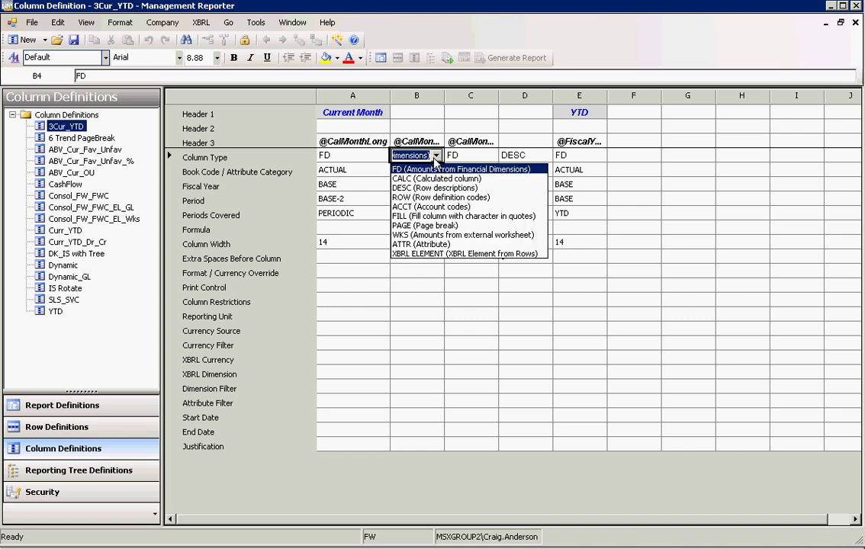
left_click(435, 156)
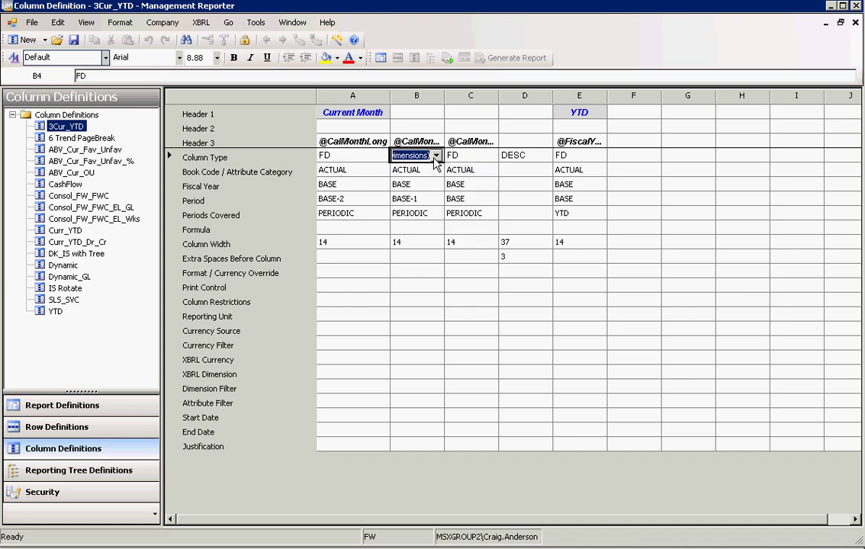
Step: Review column C's book code choices, keeping ACTUAL, and examine its fiscal year setting
left_click(472, 174)
left_click(472, 174)
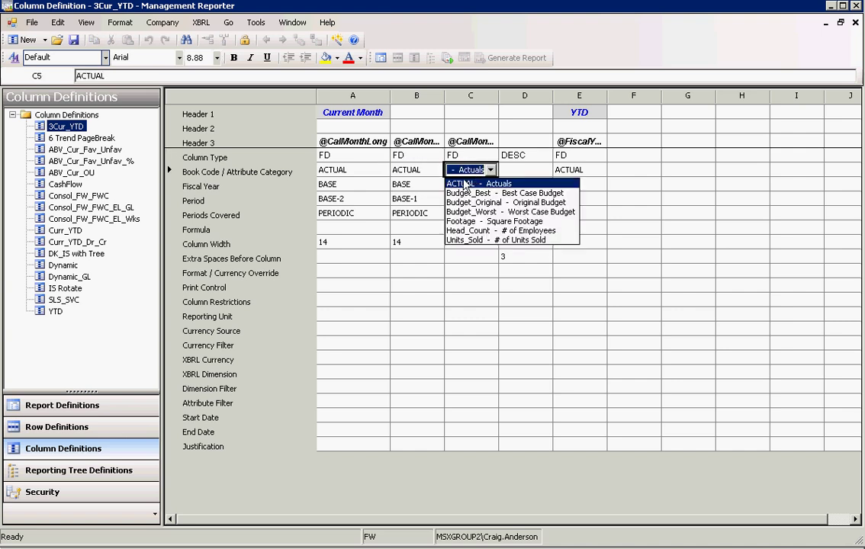
left_click(463, 183)
left_click(461, 187)
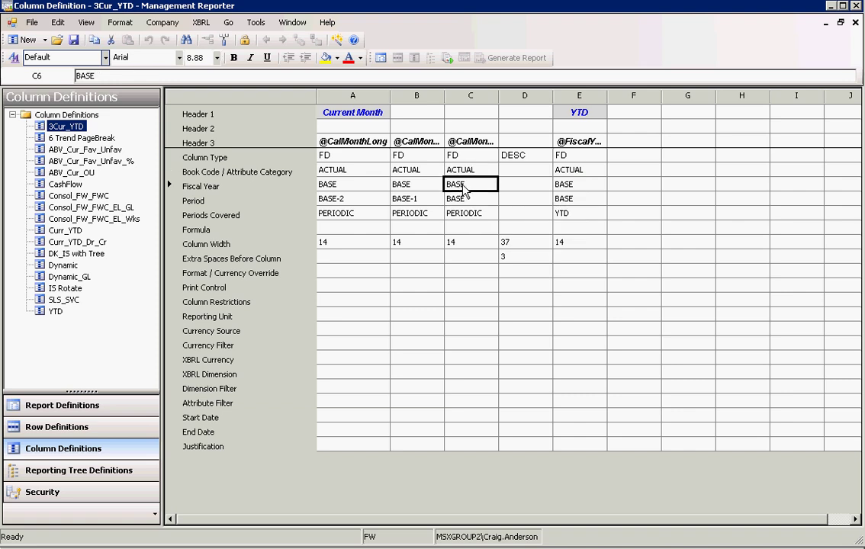
Step: Examine the period settings of columns C, B and A and compare them with the generated rolling quarter report
left_click(461, 201)
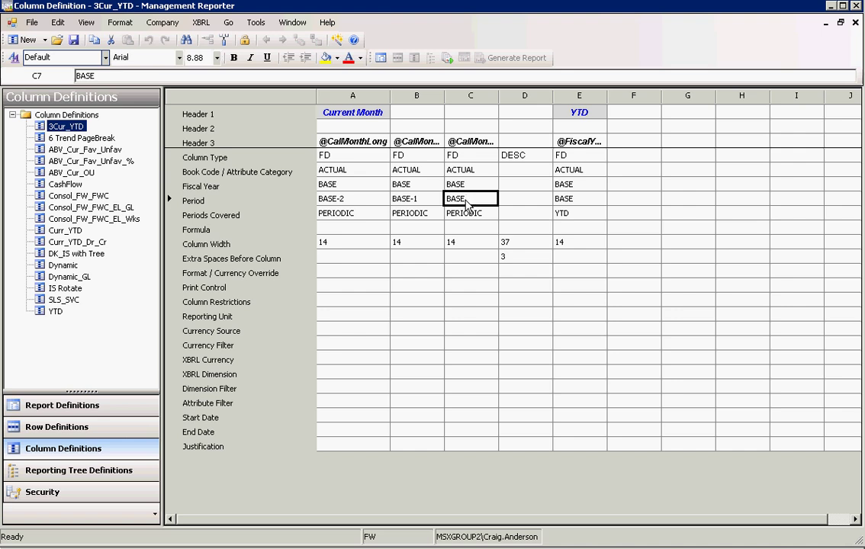
left_click(410, 200)
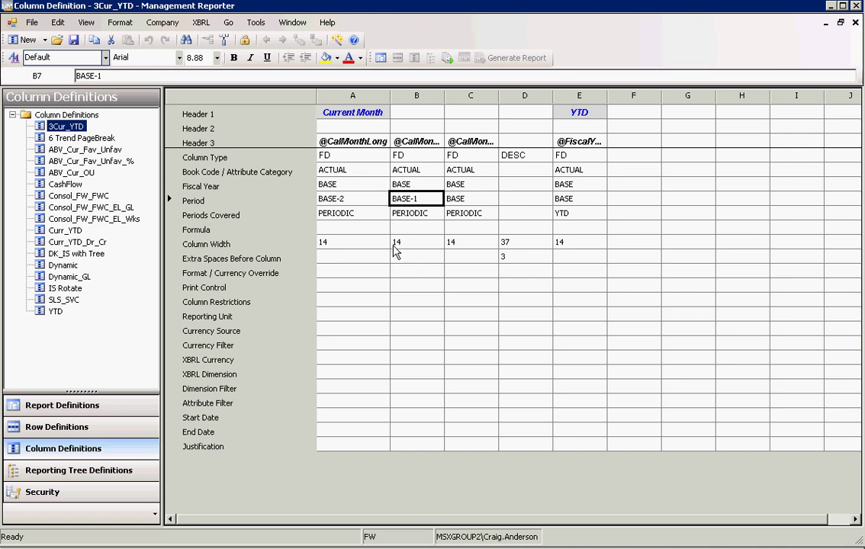
left_click(340, 199)
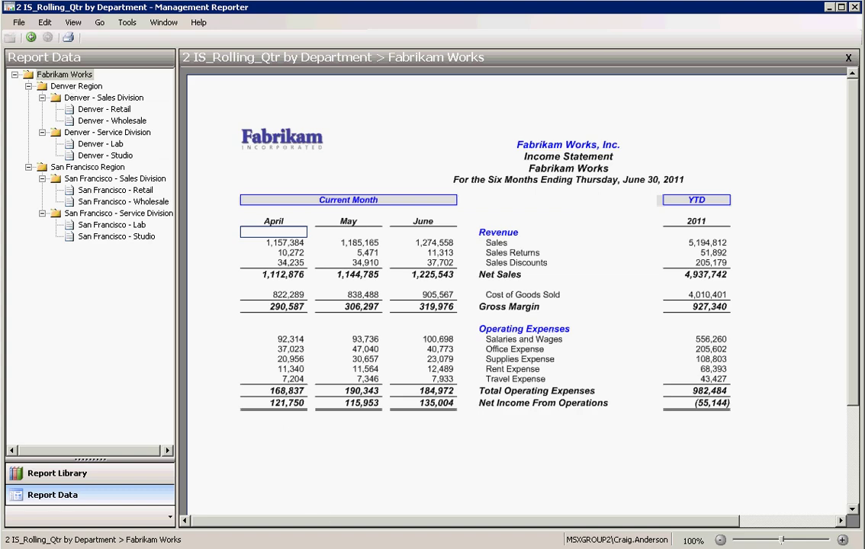
left_click(327, 548)
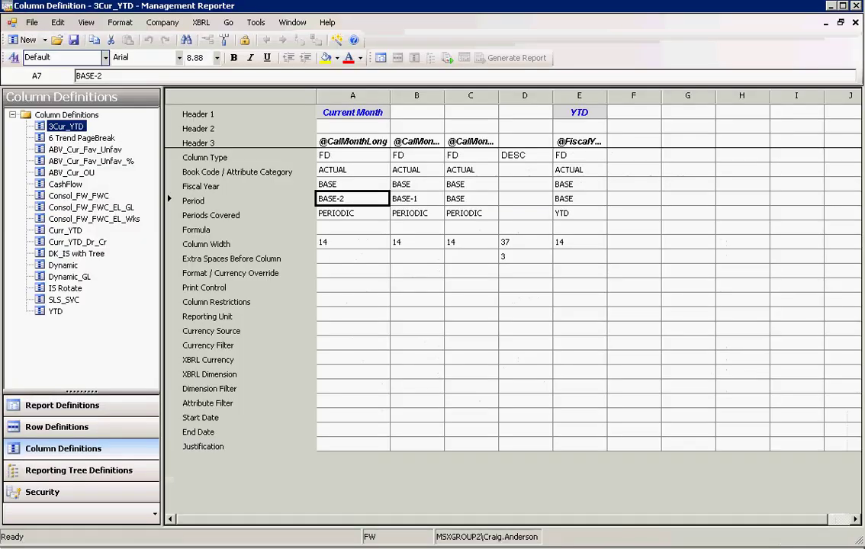
Step: Open the FbrkmWrkA reporting tree from the report definition and examine the dimensions of SF-Studio, SF-Lab and SF-Service without changing them
left_click(380, 59)
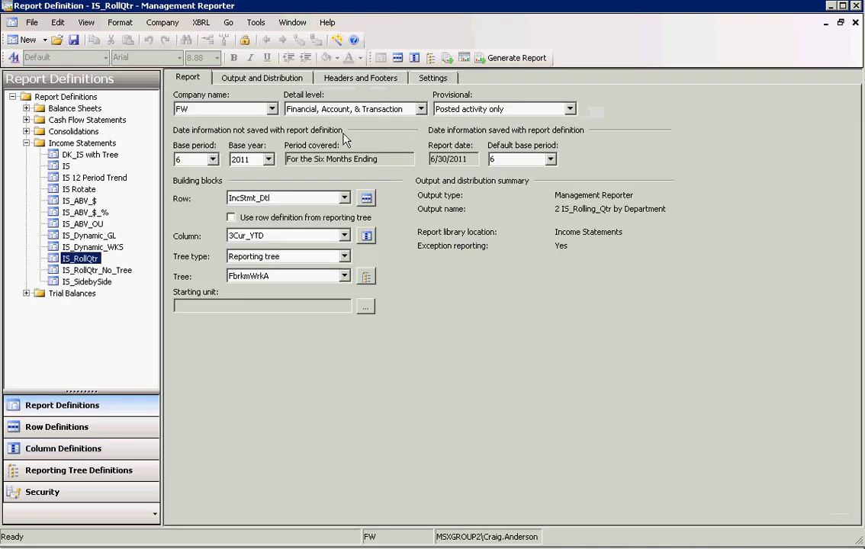
left_click(365, 277)
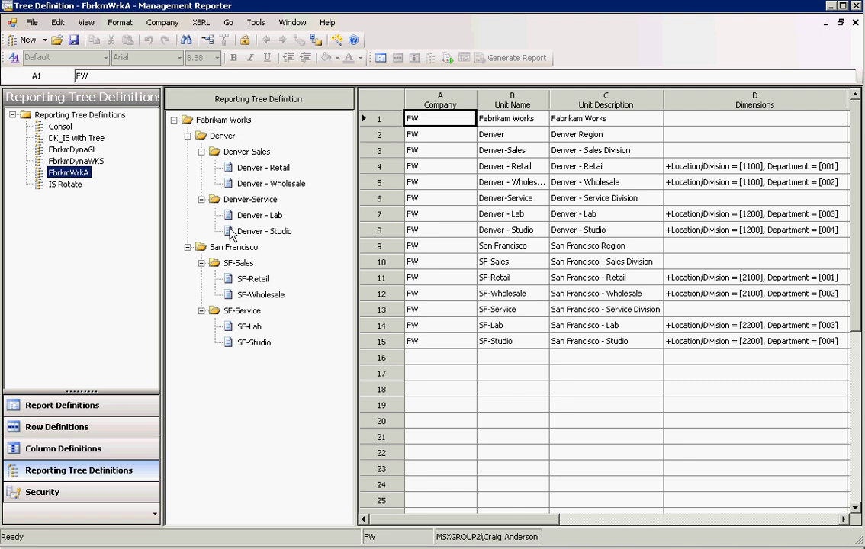
double_click(754, 344)
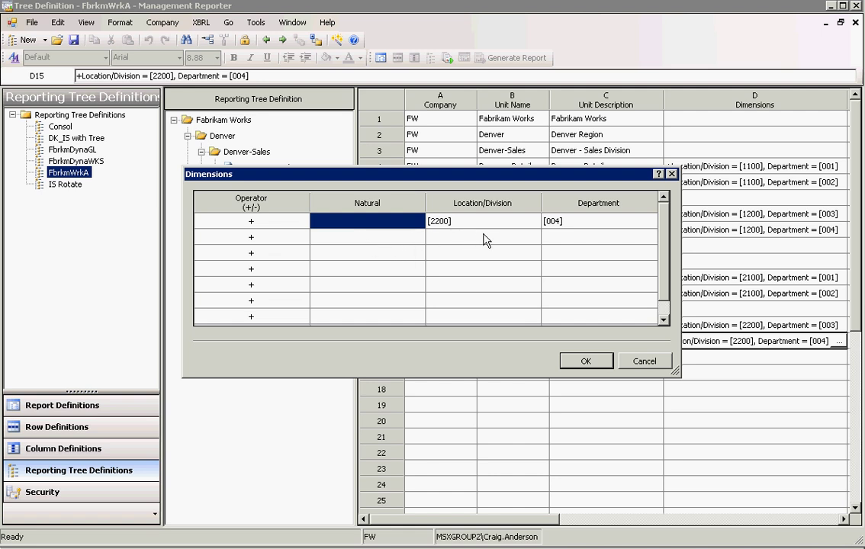
left_click(642, 362)
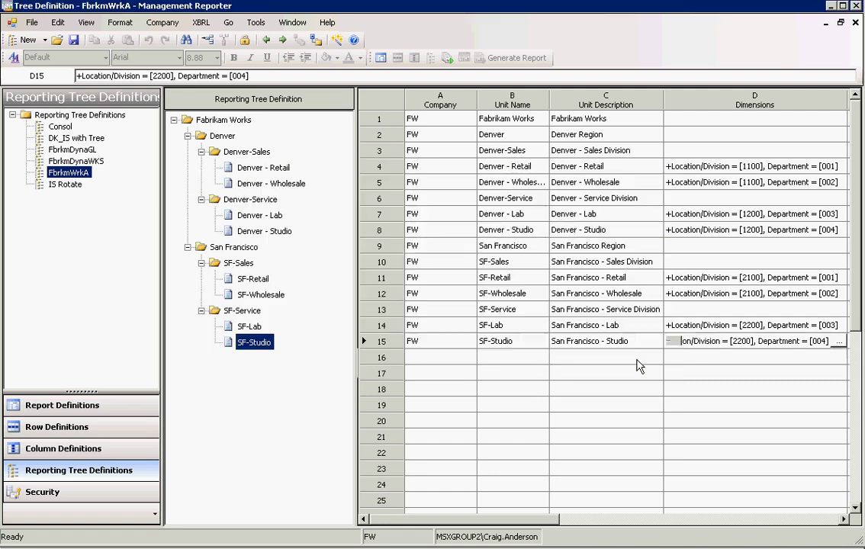
left_click(718, 325)
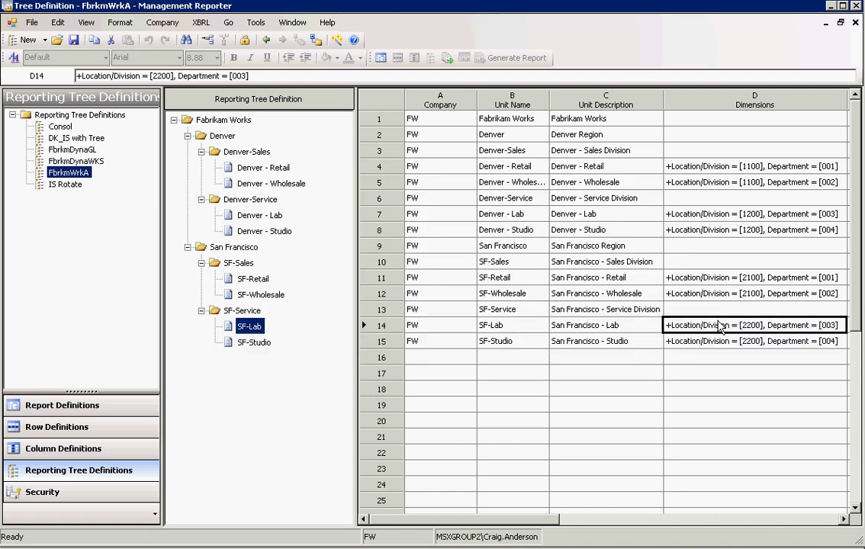
left_click(736, 304)
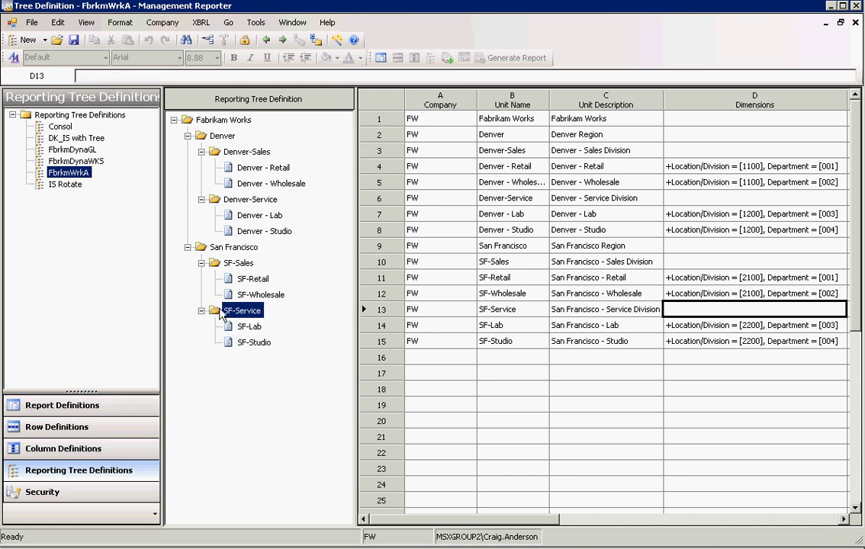
Step: Move the SF-Lab and SF-Studio units together from SF-Service to Denver-Service in the reporting tree, and undo the move
left_click(246, 265)
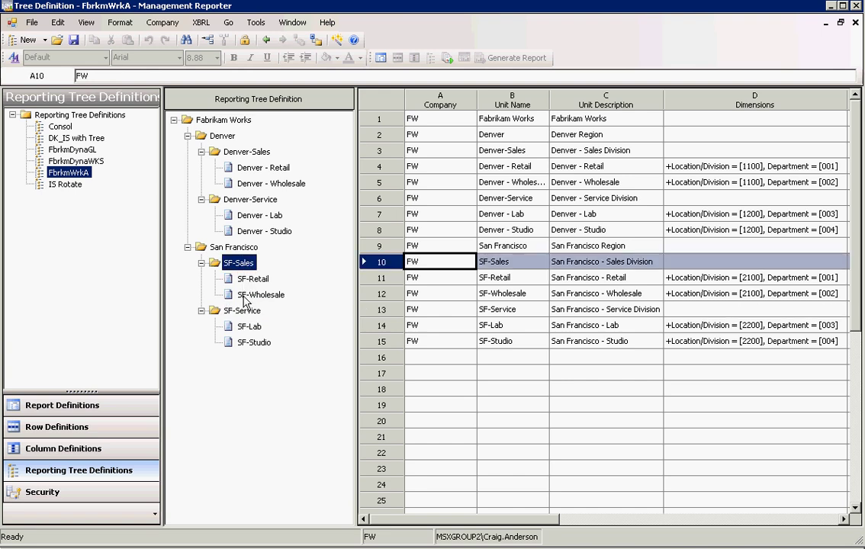
left_click(240, 331)
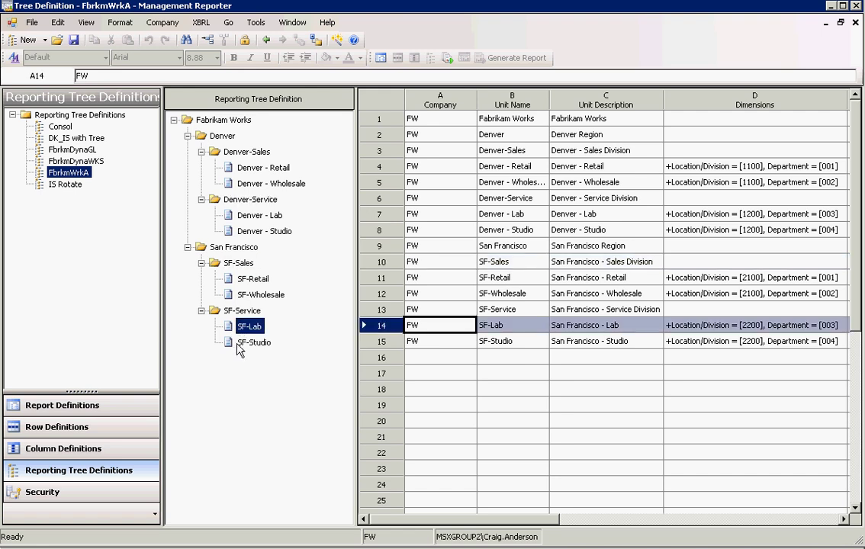
left_click(240, 344, "shift")
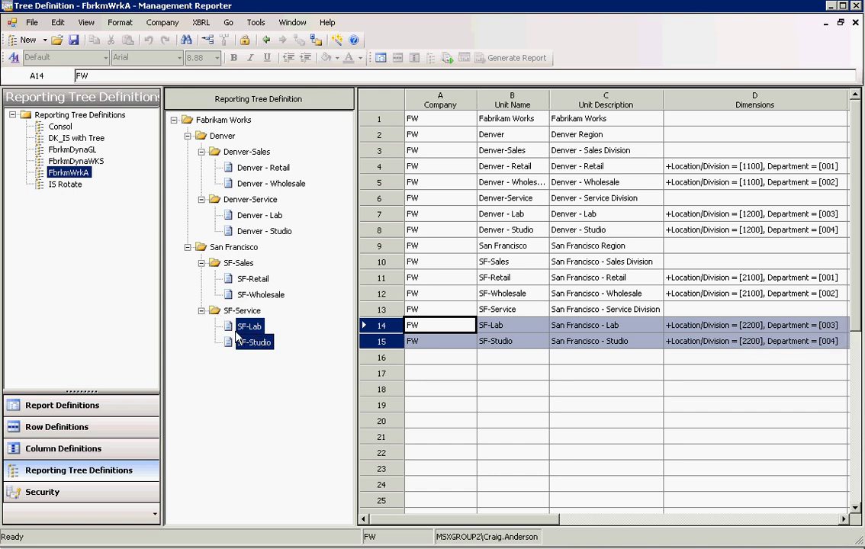
left_click_drag(238, 337, 246, 204)
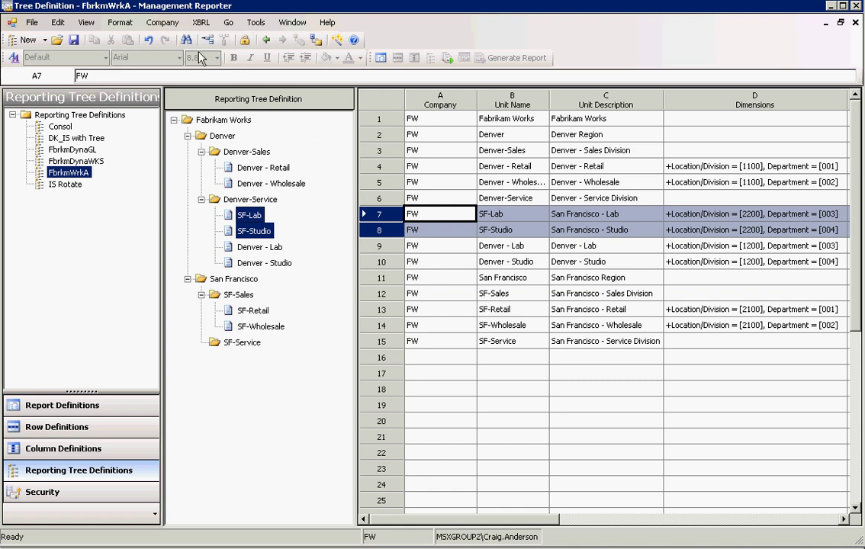
left_click(150, 40)
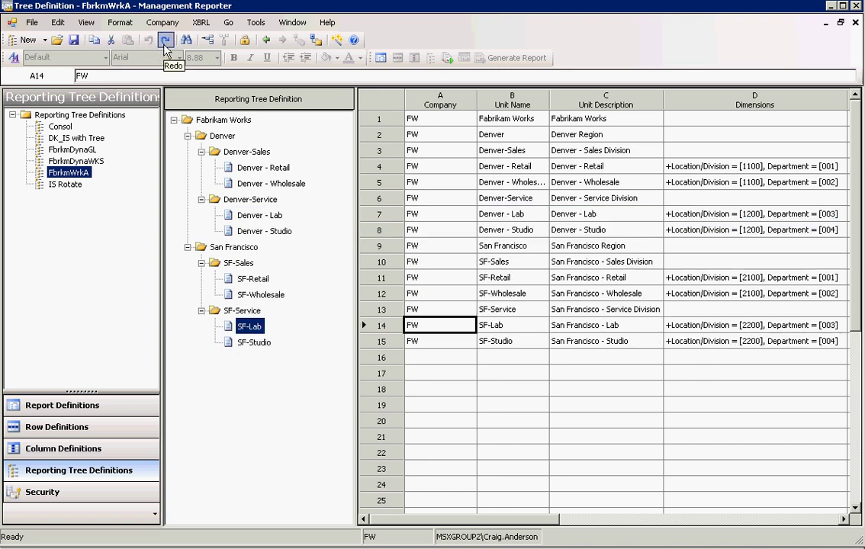
Step: List the report definitions and return to the IS_RollQtr report definition that uses this tree
left_click(55, 409)
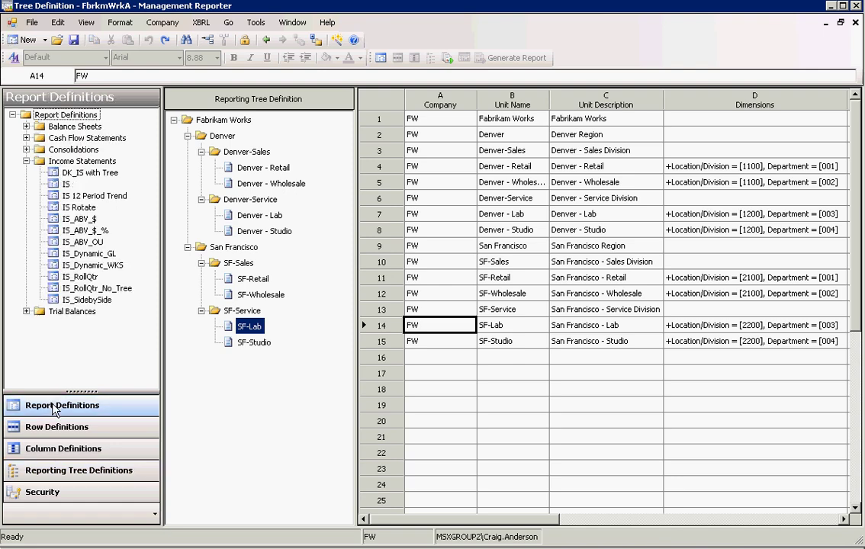
left_click(381, 58)
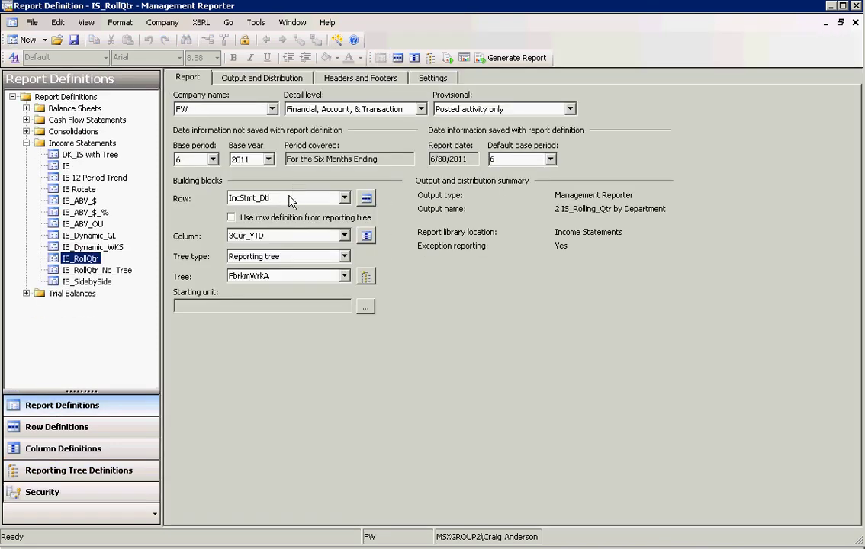